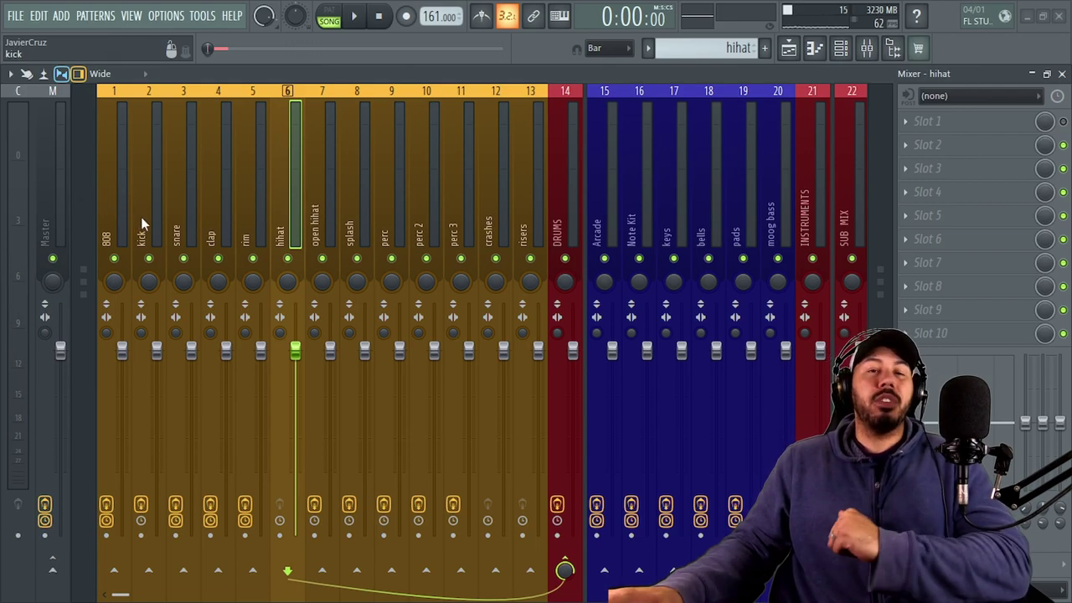
Select the drum tracks from 808 to risers and the DRUMS bus to view their routing
{"action": "left_click", "coordinate": [144, 214]}
{"action": "left_click", "coordinate": [429, 134]}
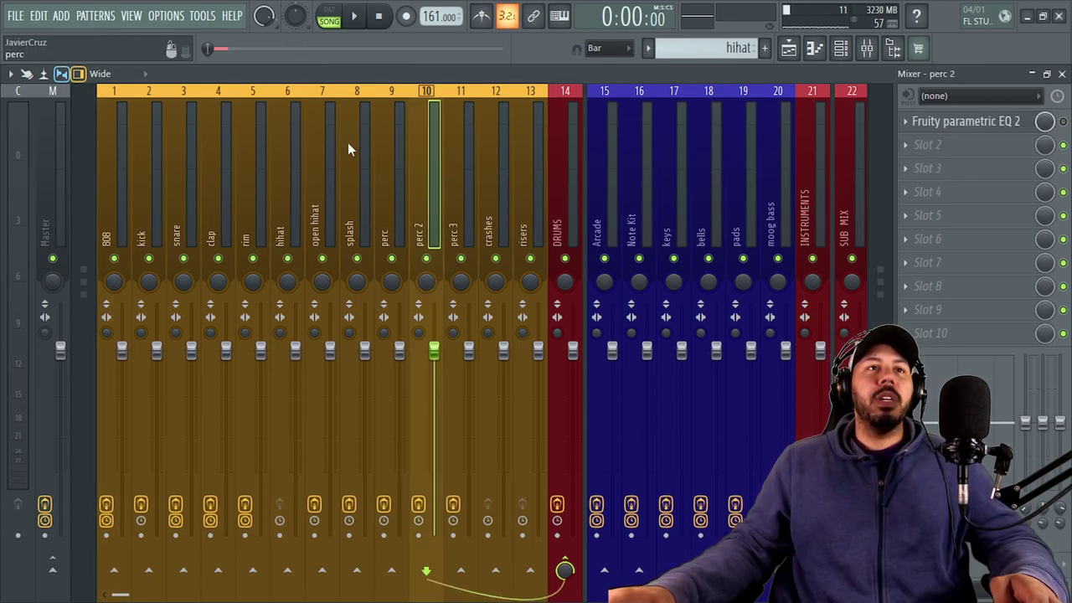
{"action": "left_click_drag", "start_coordinate": [108, 146], "coordinate": [531, 142]}
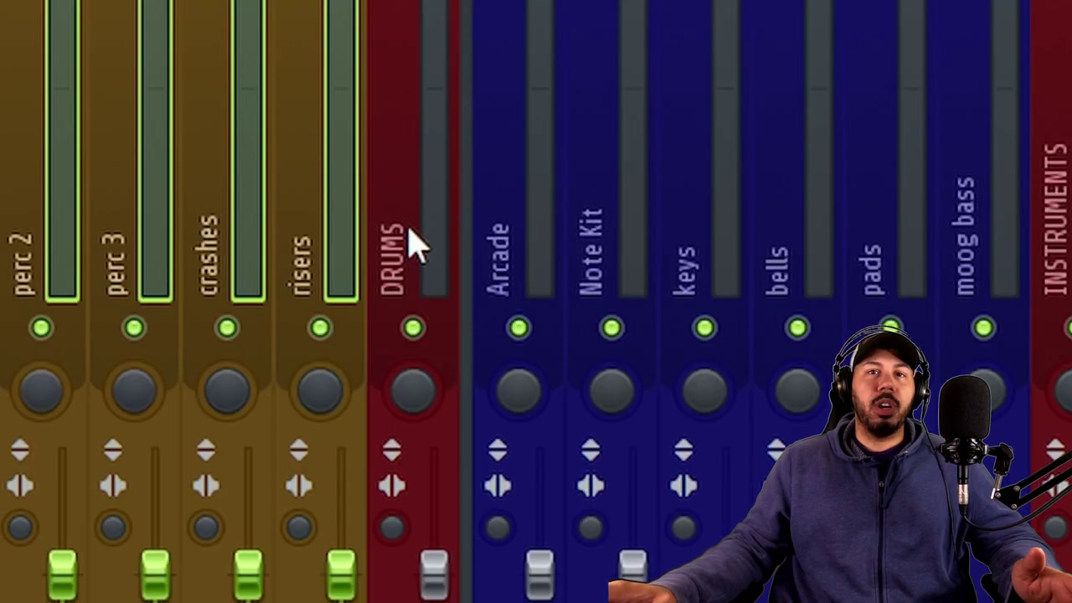
{"action": "left_click", "coordinate": [417, 243]}
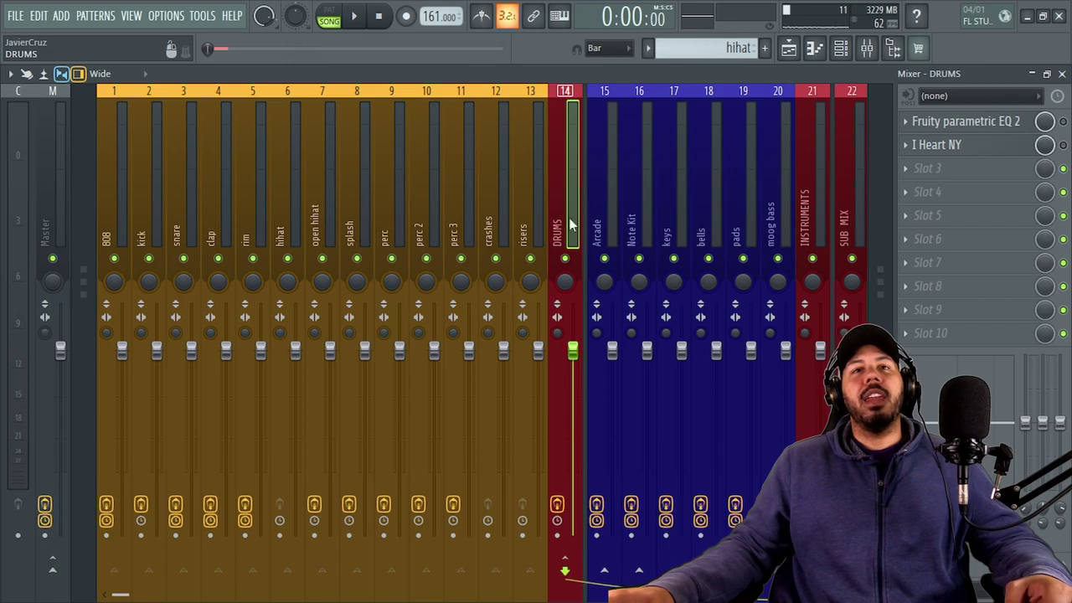
Select the Arcade and Note Kit–moog bass tracks and the INSTRUMENTS bus to check routing
{"action": "left_click", "coordinate": [602, 201]}
{"action": "left_click_drag", "start_coordinate": [634, 224], "coordinate": [767, 208]}
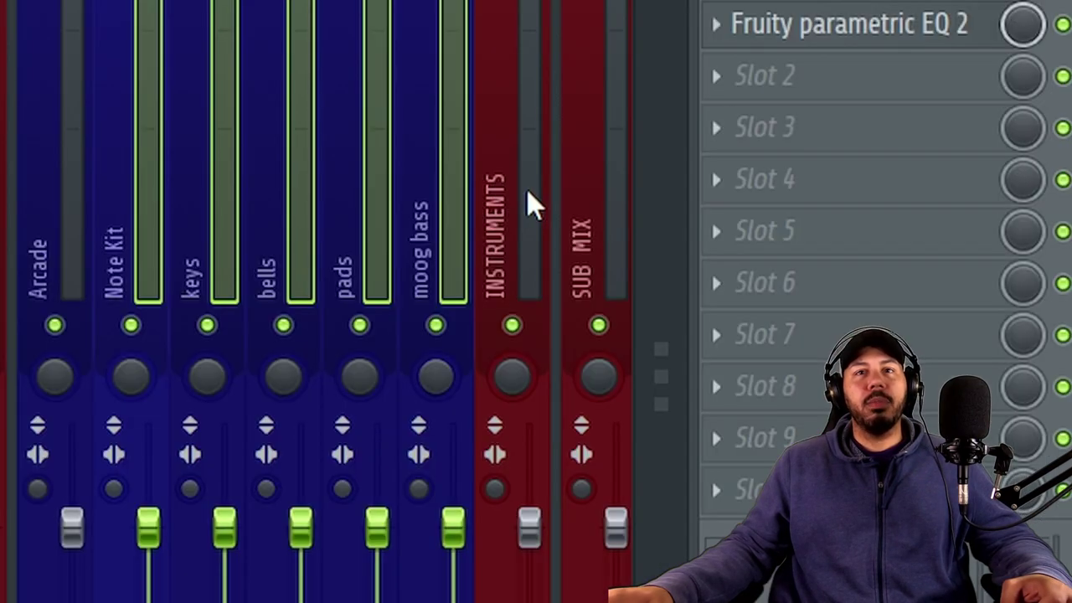
{"action": "left_click", "coordinate": [813, 204]}
{"action": "left_click", "coordinate": [643, 220]}
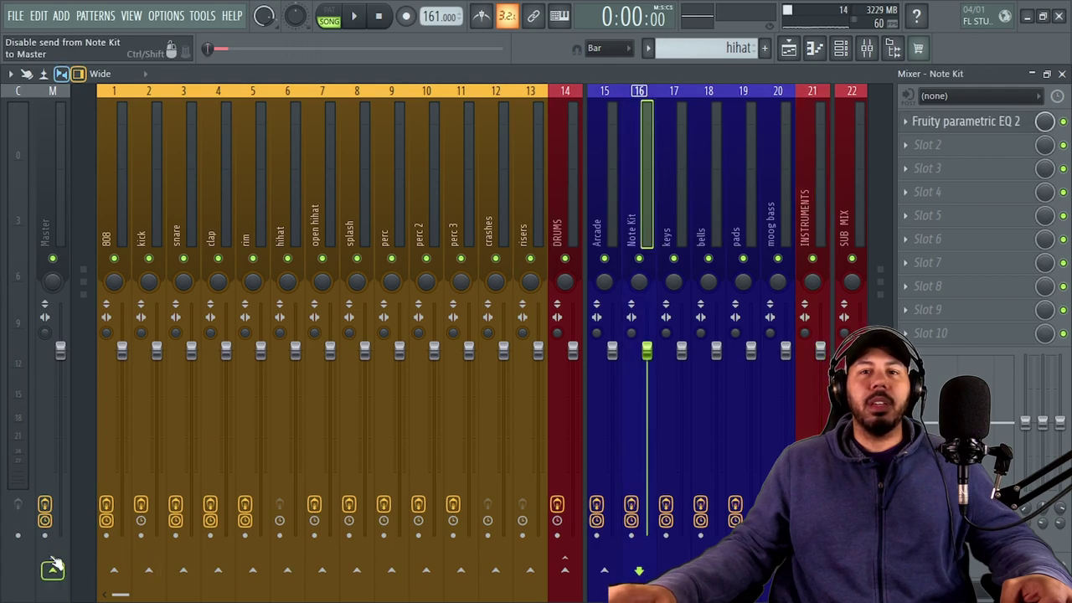
{"action": "left_click", "coordinate": [603, 217]}
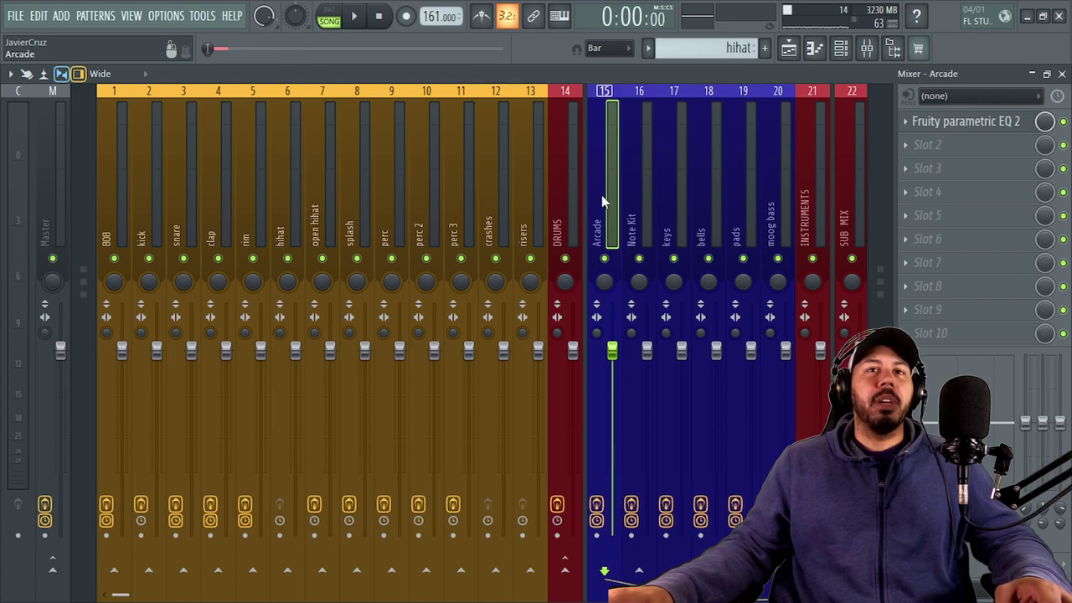
{"action": "left_click", "coordinate": [566, 211]}
{"action": "left_click", "coordinate": [812, 222]}
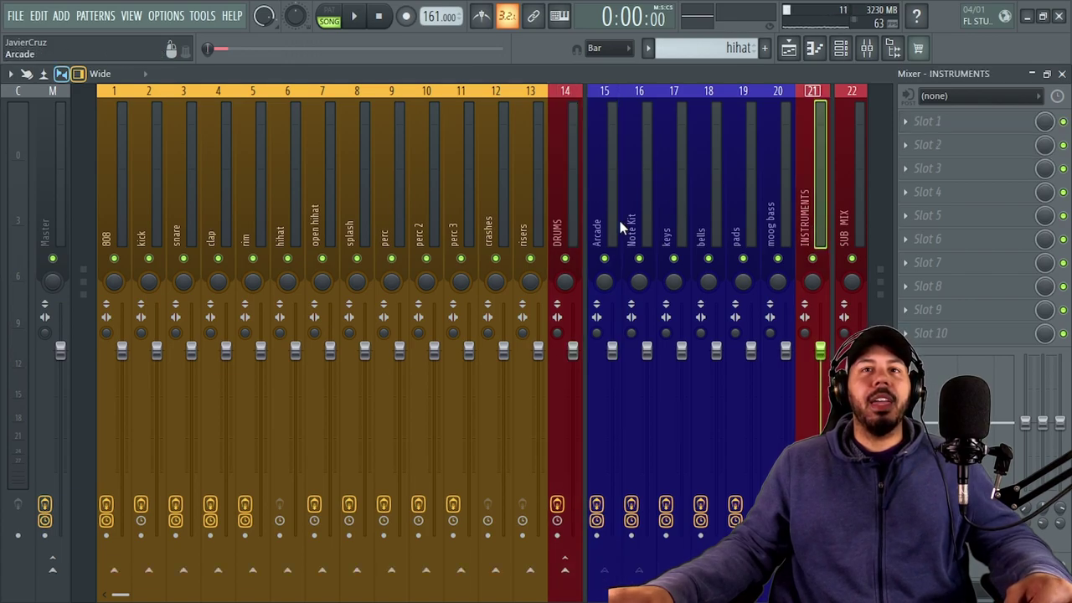
Select DRUMS together with INSTRUMENTS, then check the crashes track's routing
{"action": "left_click", "coordinate": [578, 226], "text": "ctrl"}
{"action": "scroll", "coordinate": [662, 243], "scroll_direction": "down", "scroll_amount": 1}
{"action": "scroll", "coordinate": [679, 216], "scroll_direction": "down", "scroll_amount": 2}
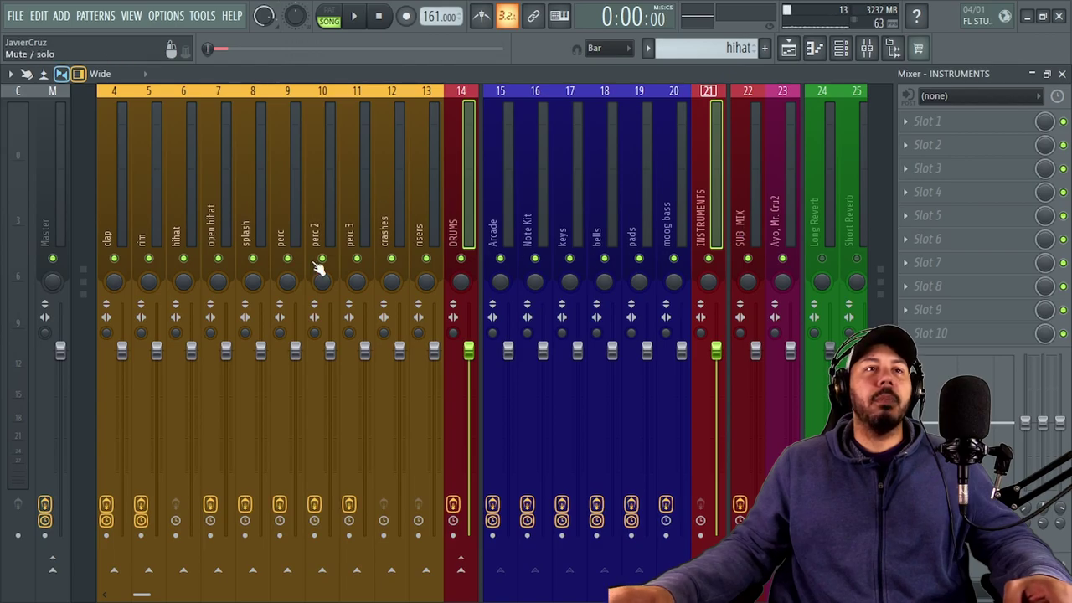
{"action": "left_click", "coordinate": [403, 189]}
{"action": "scroll", "coordinate": [403, 189], "scroll_direction": "up", "scroll_amount": 1}
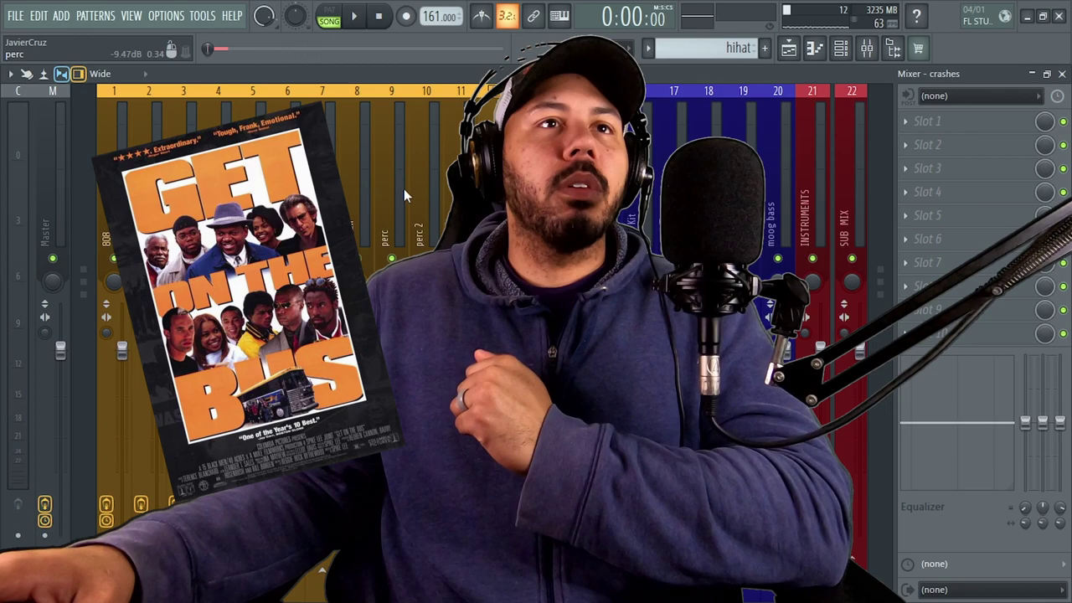
{"action": "scroll", "coordinate": [404, 188], "scroll_direction": "up", "scroll_amount": 3}
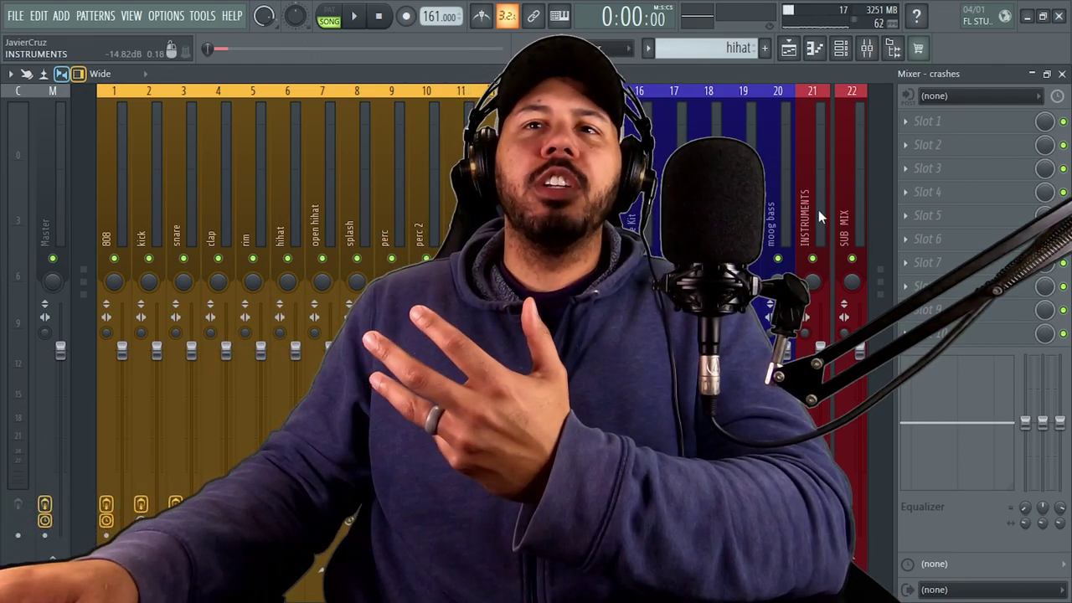
{"action": "left_click", "coordinate": [818, 209]}
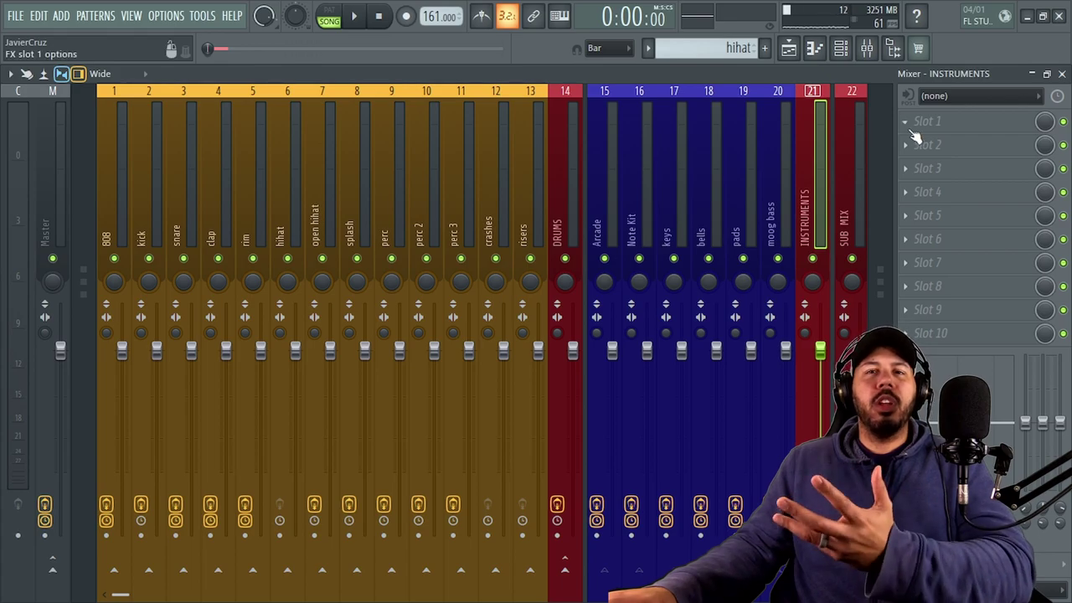
{"action": "left_click", "coordinate": [610, 234]}
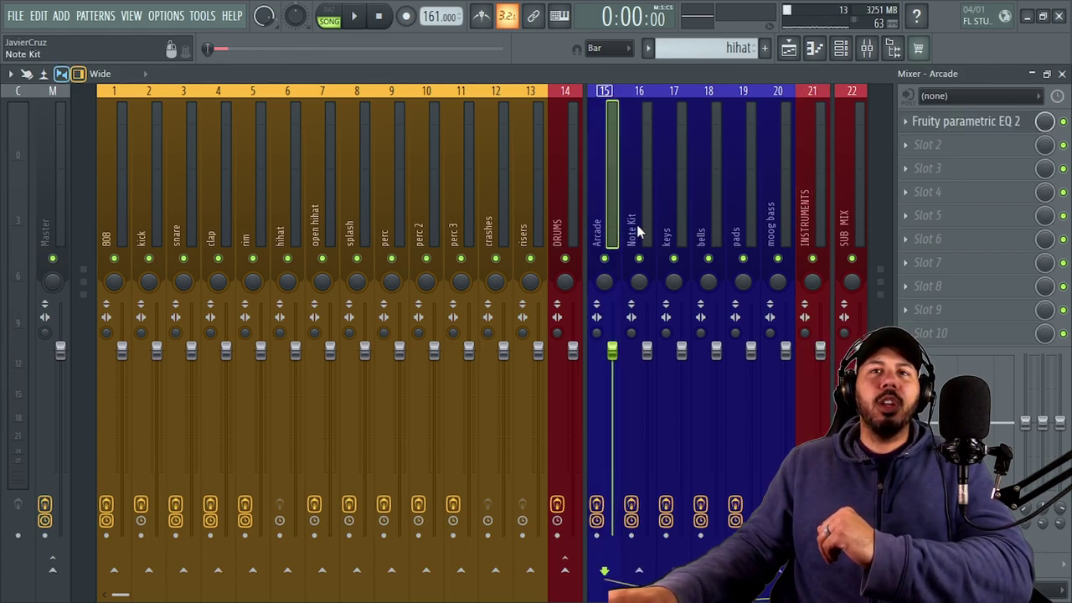
{"action": "left_click", "coordinate": [638, 233]}
{"action": "left_click", "coordinate": [674, 234]}
{"action": "left_click", "coordinate": [709, 233]}
{"action": "left_click", "coordinate": [742, 232]}
{"action": "left_click", "coordinate": [773, 236]}
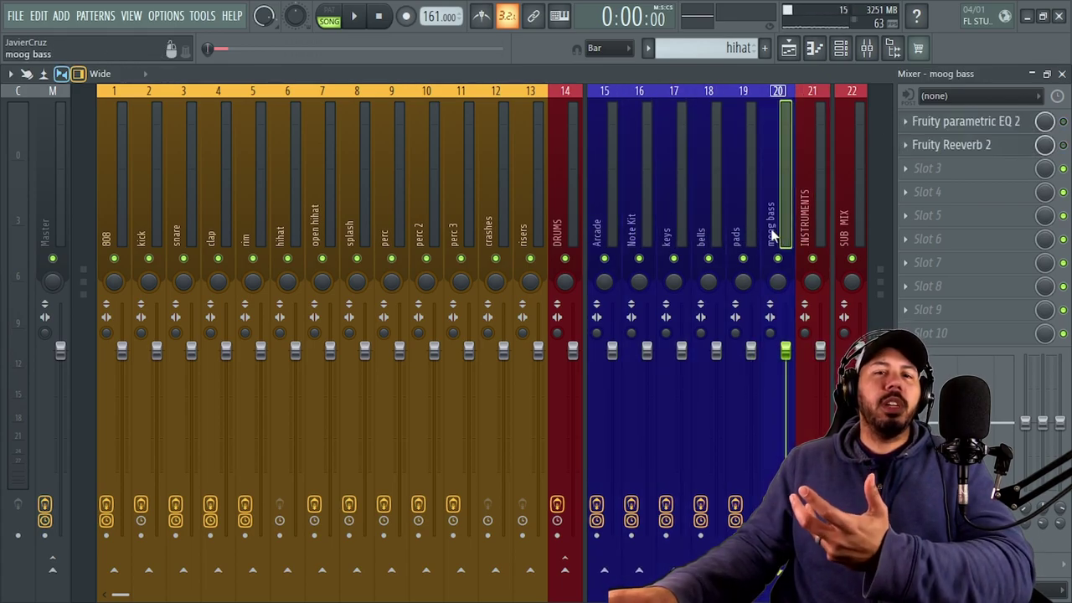
{"action": "left_click", "coordinate": [566, 209]}
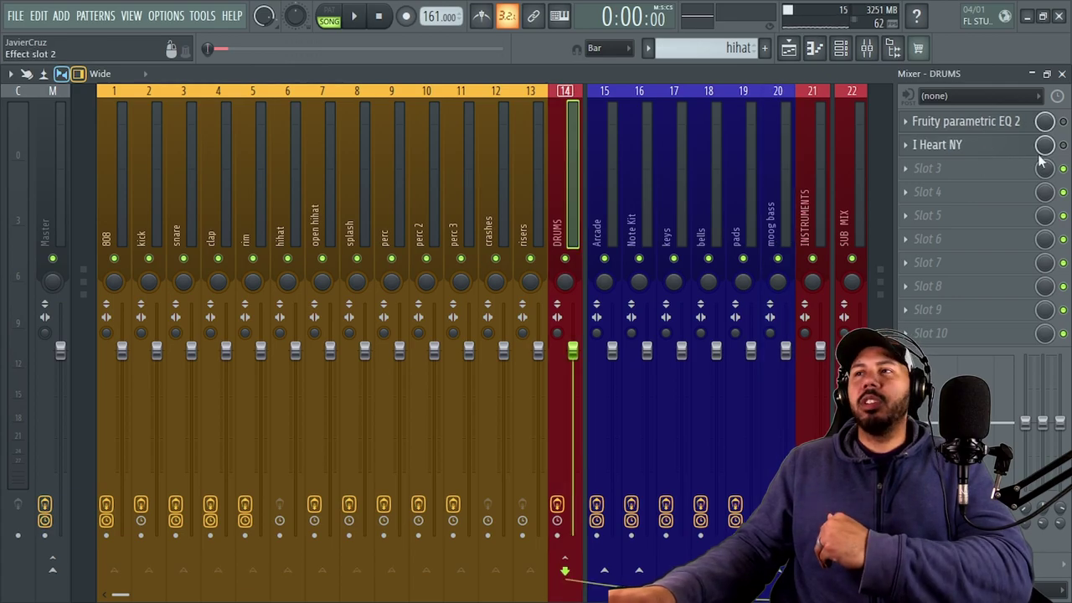
{"action": "left_click", "coordinate": [937, 144]}
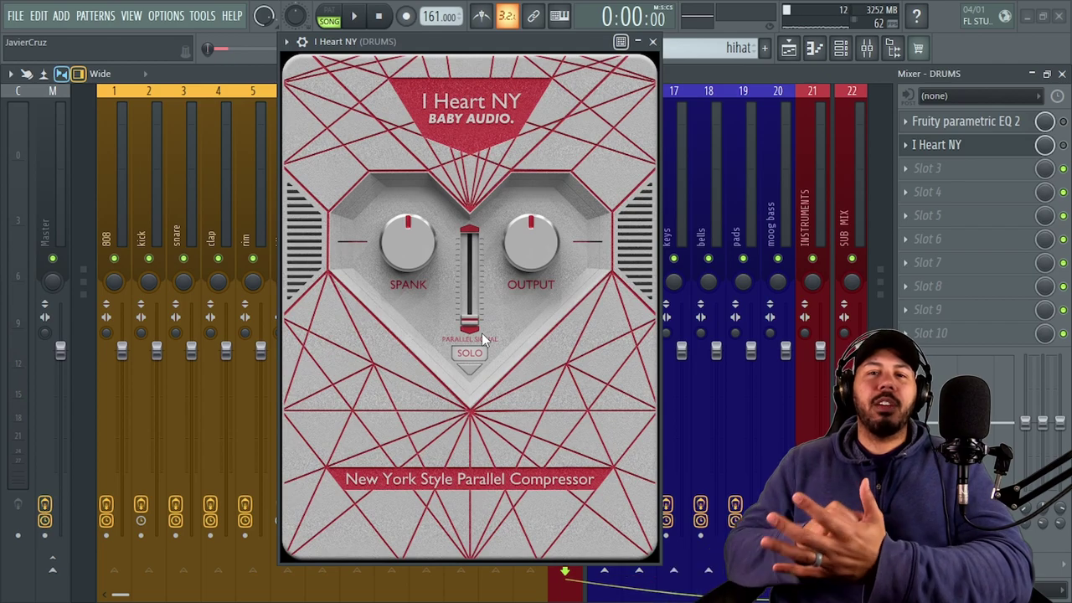
{"action": "left_click", "coordinate": [559, 195]}
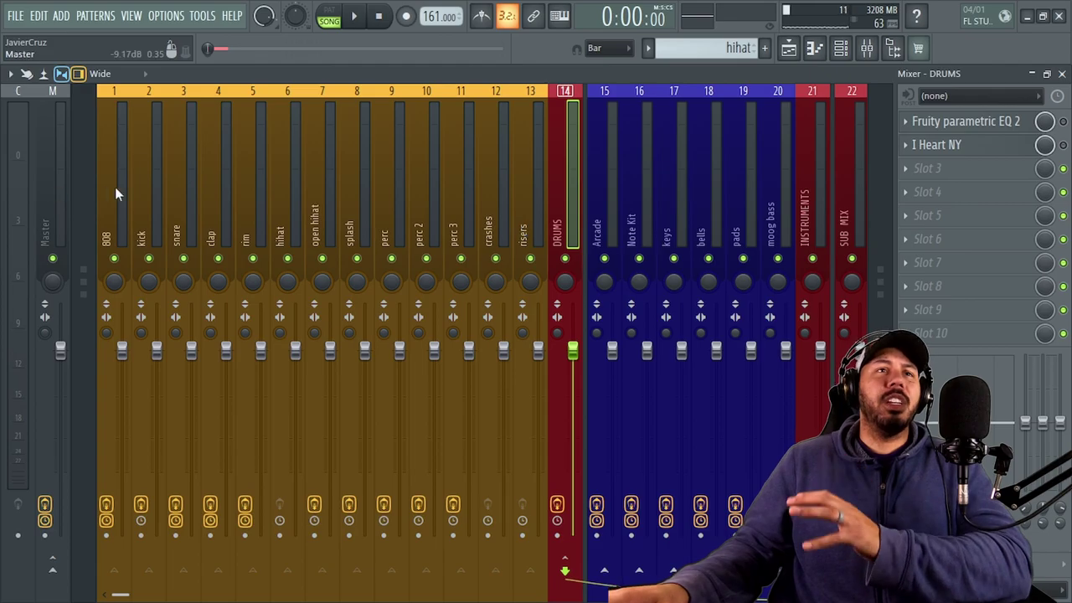
{"action": "left_click", "coordinate": [503, 179]}
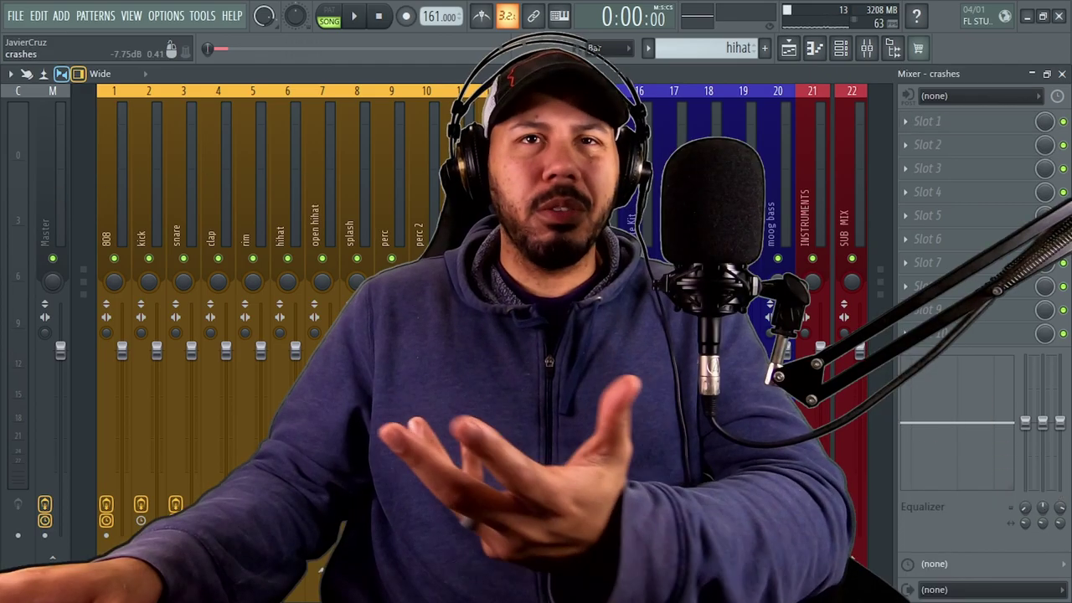
{"action": "left_click", "coordinate": [122, 168]}
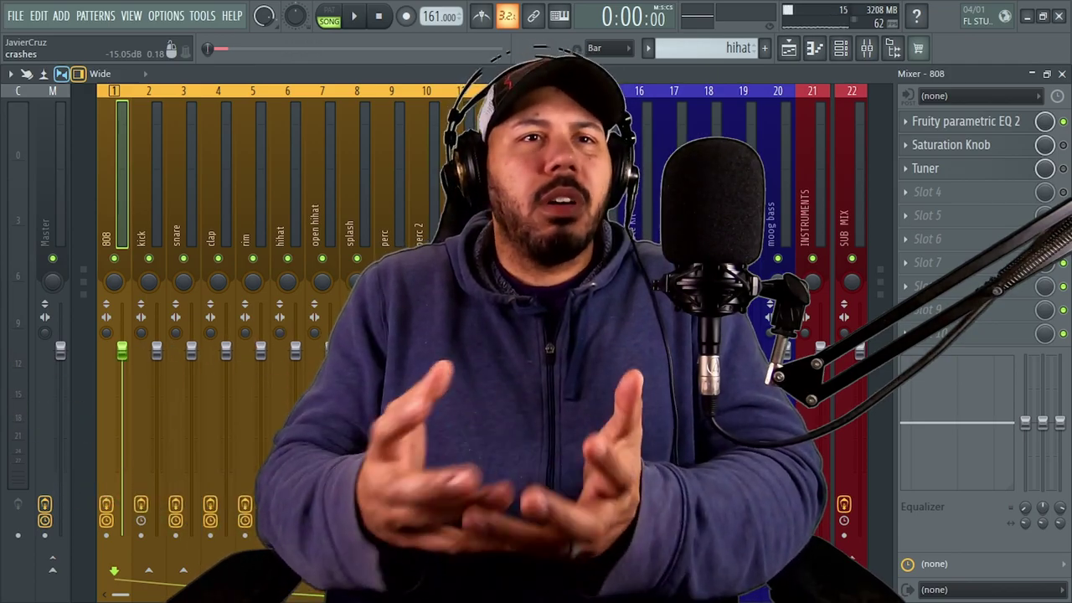
{"action": "left_click", "coordinate": [531, 168]}
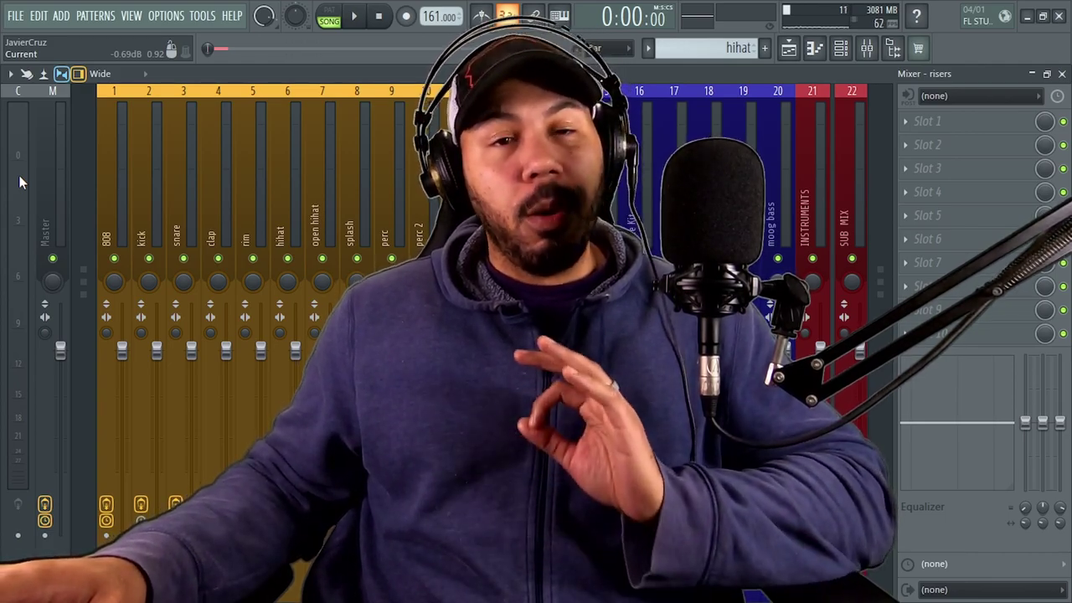
Open the Master track's Youlean Loudness Meter and position it beside a much taller Fruity dB meter
{"action": "left_click", "coordinate": [61, 175]}
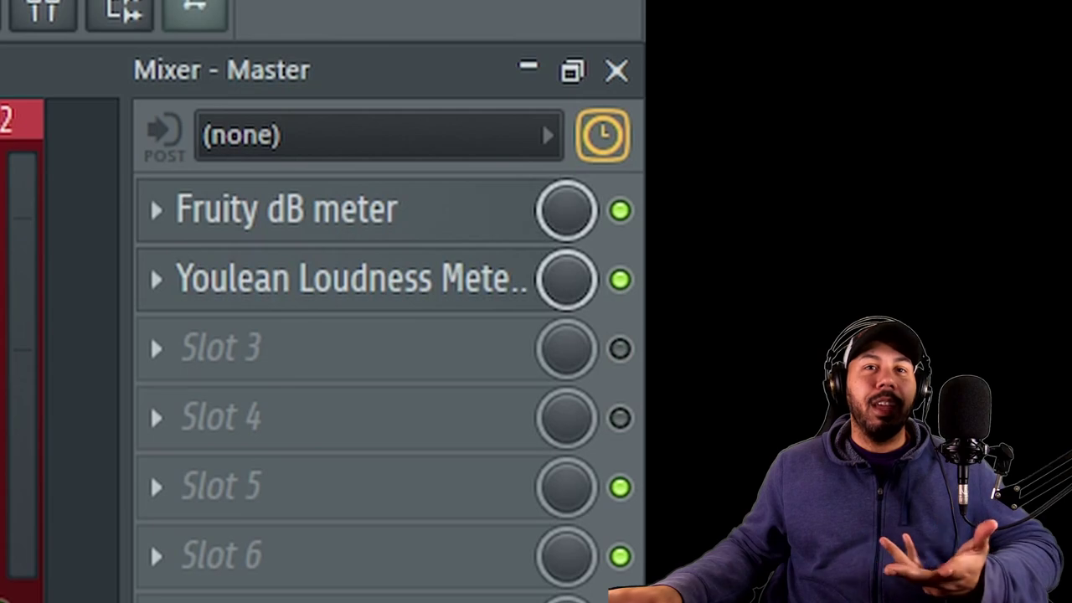
{"action": "left_click", "coordinate": [331, 277]}
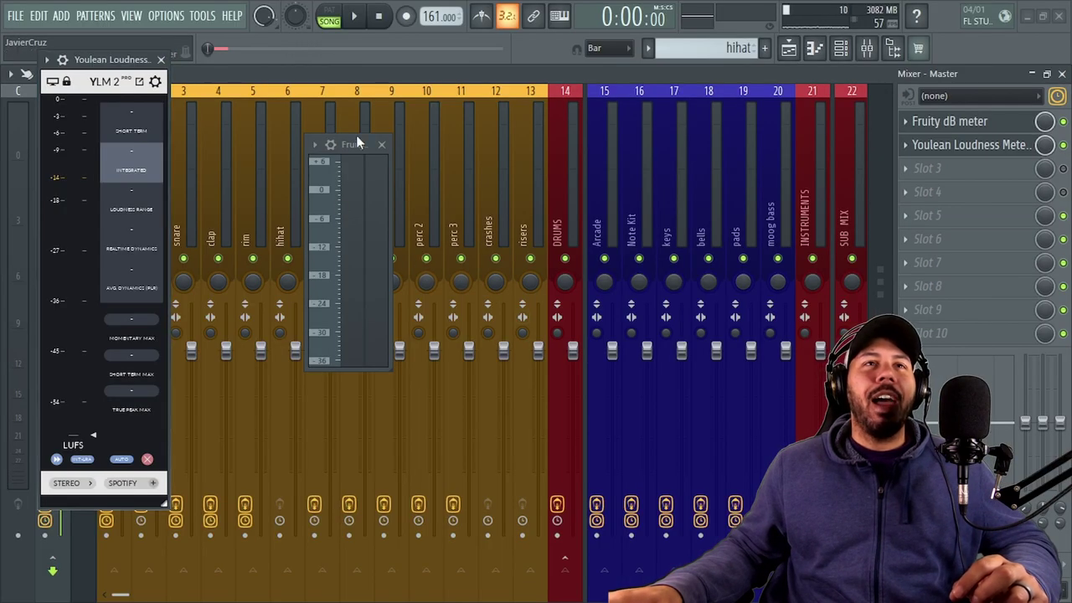
{"action": "left_click_drag", "start_coordinate": [363, 151], "coordinate": [231, 94]}
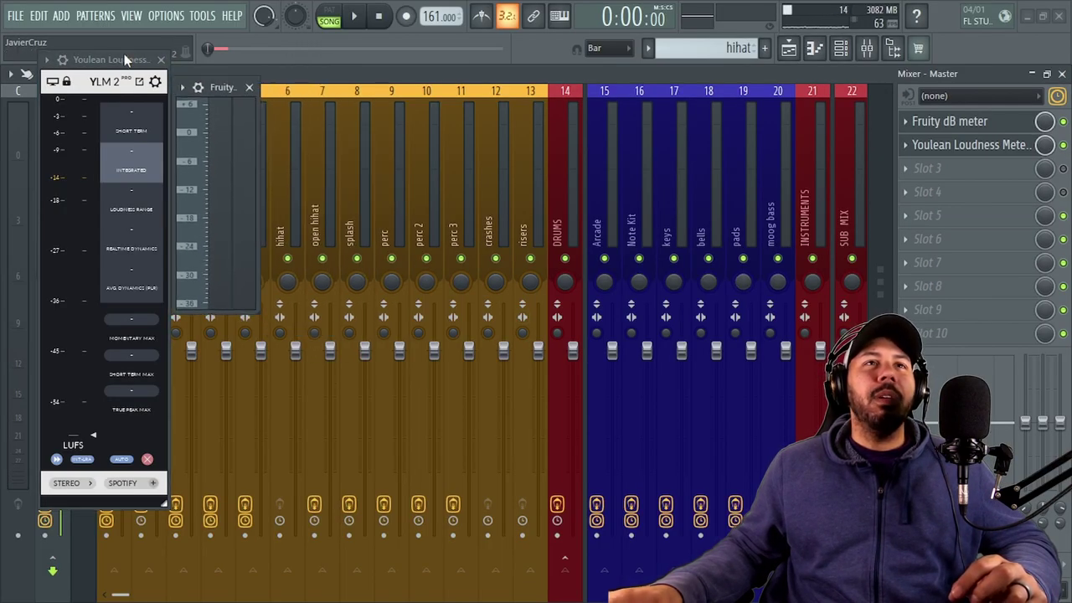
{"action": "left_click_drag", "start_coordinate": [126, 60], "coordinate": [428, 60]}
{"action": "left_click_drag", "start_coordinate": [208, 86], "coordinate": [39, 12]}
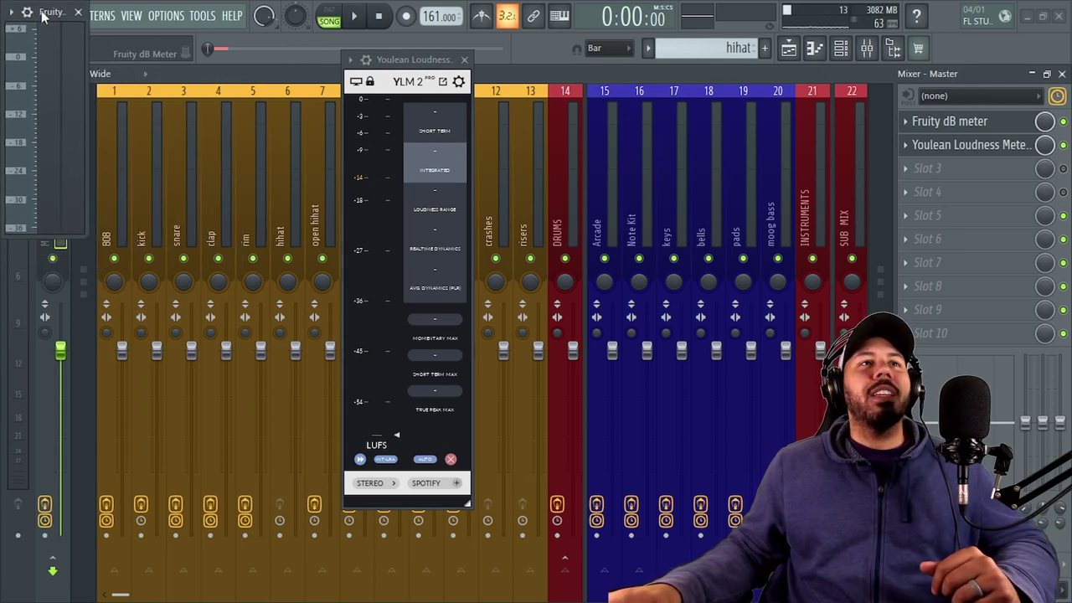
{"action": "left_click_drag", "start_coordinate": [48, 237], "coordinate": [12, 559]}
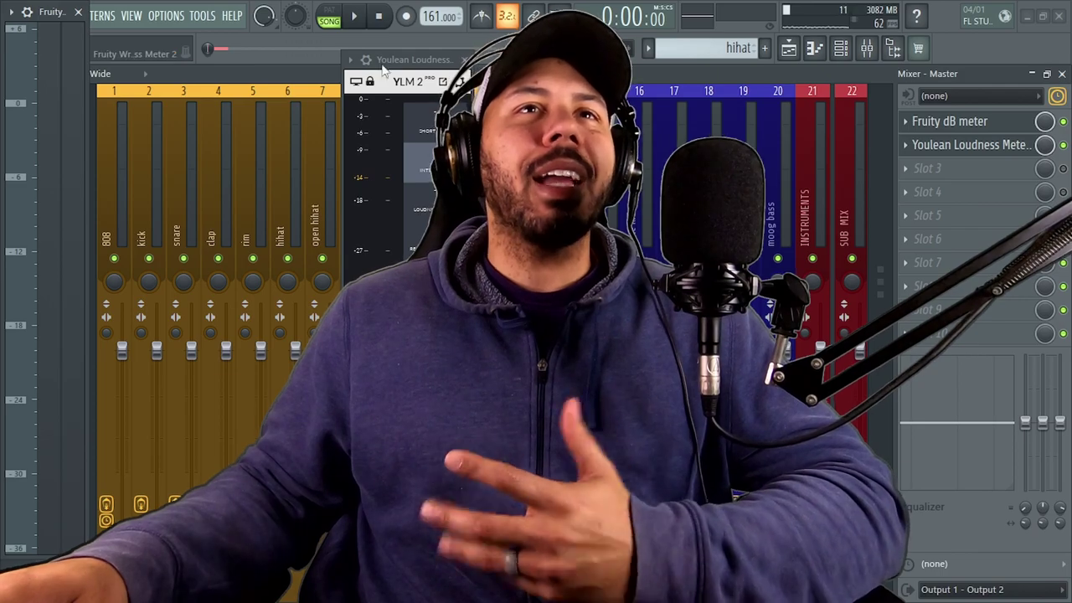
Move the Youlean meter left, check its presets keeping the SPOTIFY target, then close it
{"action": "left_click_drag", "start_coordinate": [396, 62], "coordinate": [147, 18]}
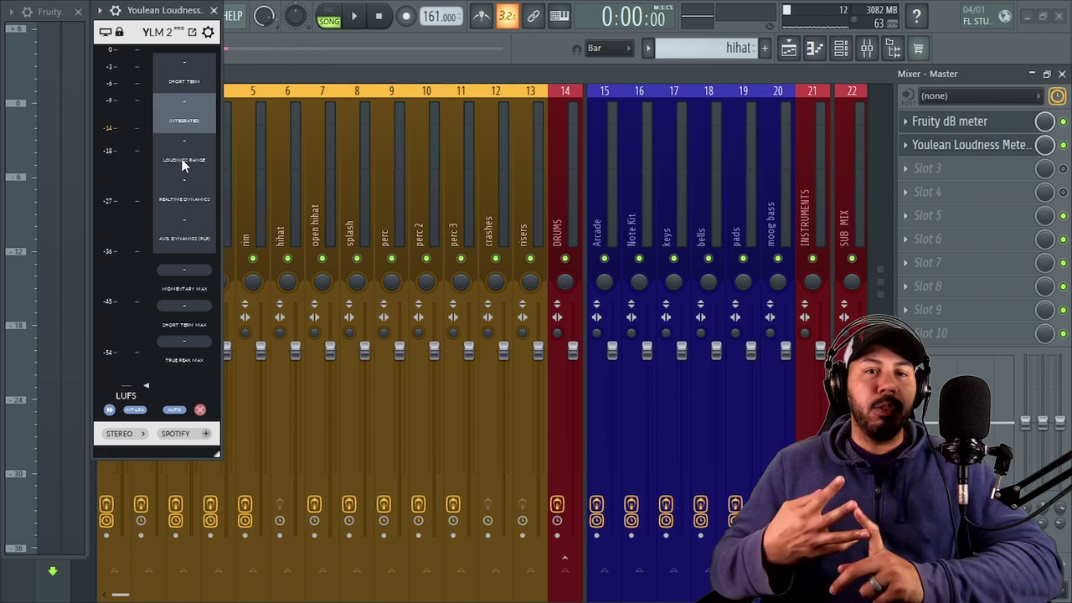
{"action": "left_click", "coordinate": [178, 444]}
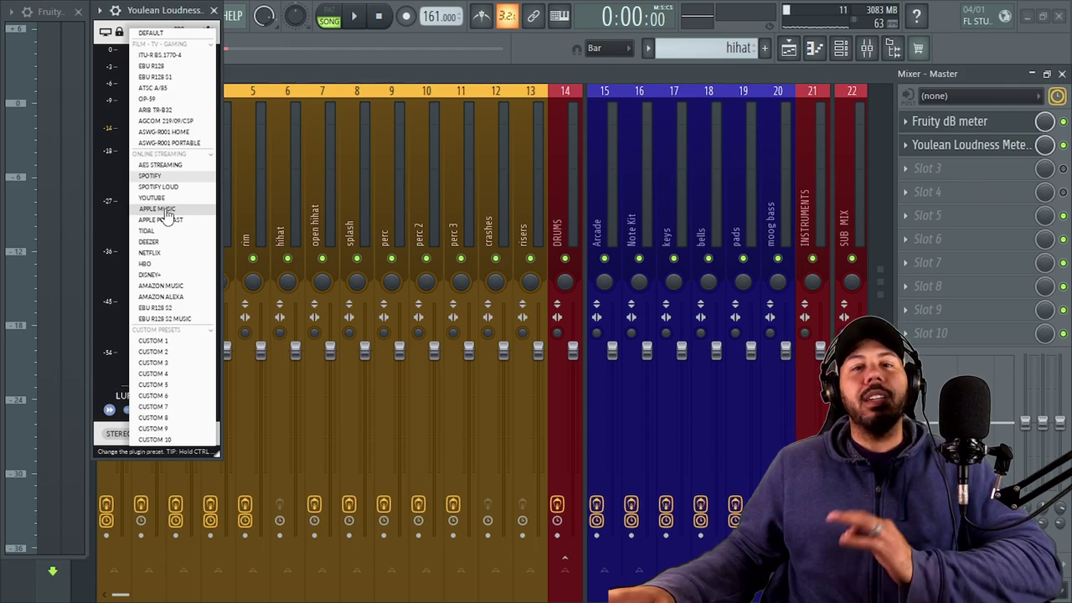
{"action": "left_click", "coordinate": [174, 176]}
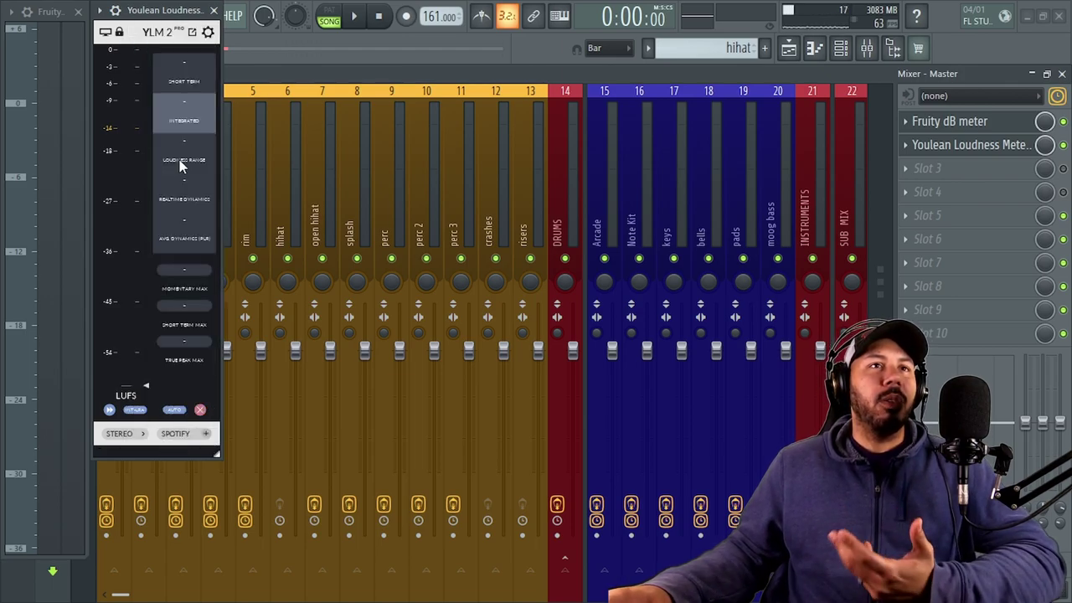
{"action": "mouse_move", "coordinate": [179, 10]}
{"action": "left_mouse_down"}
{"action": "mouse_move", "coordinate": [201, 17]}
{"action": "mouse_move", "coordinate": [180, 10]}
{"action": "left_mouse_up"}
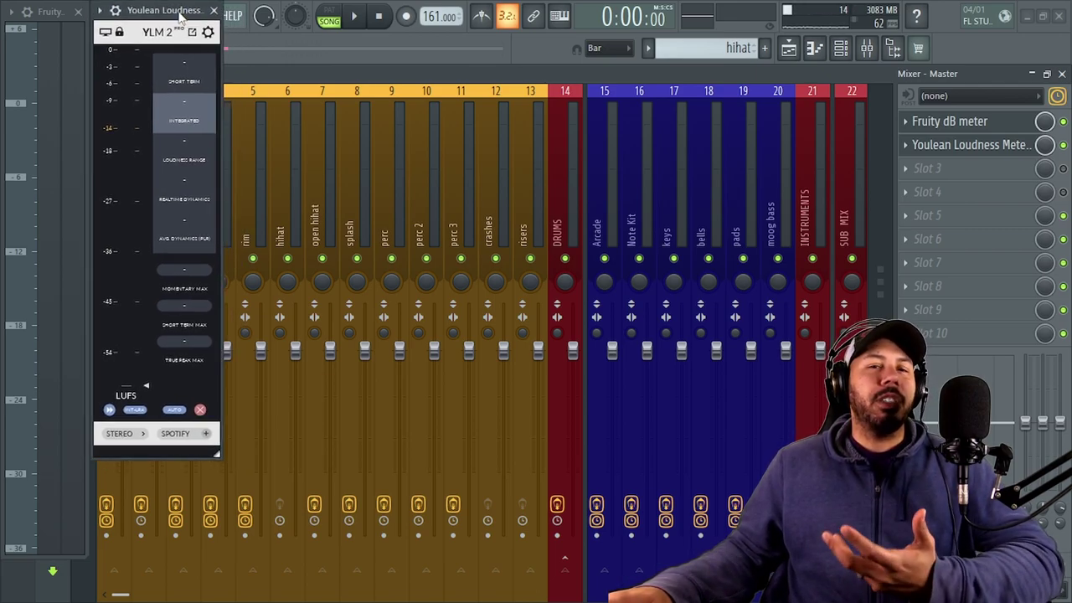
{"action": "left_click", "coordinate": [214, 11]}
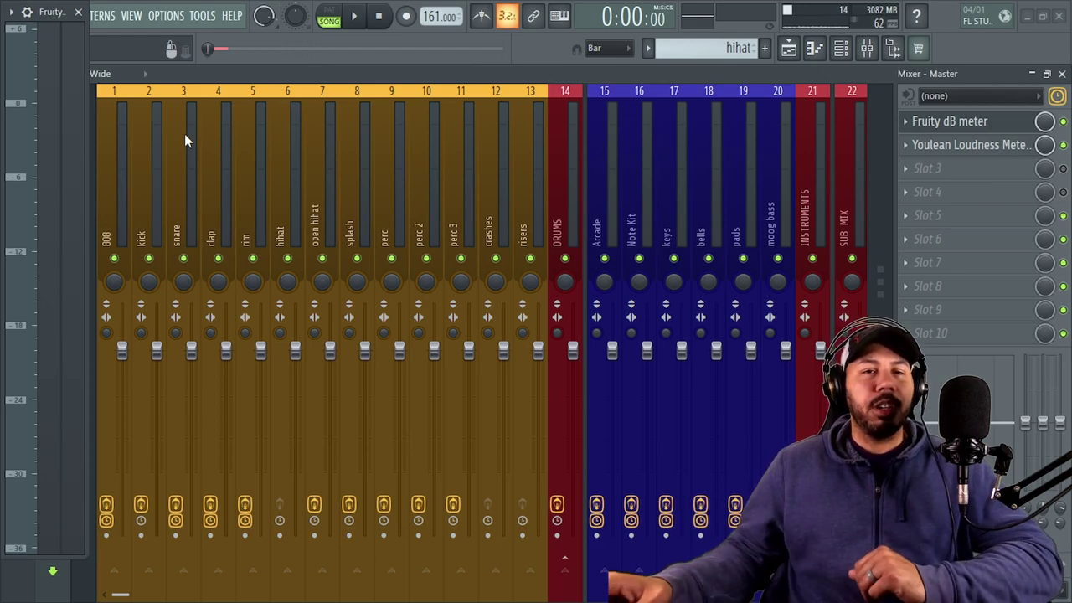
Scroll to insert 22 and select SUB MIX to reveal its six-effect chain
{"action": "scroll", "coordinate": [130, 226], "scroll_direction": "down", "scroll_amount": 5}
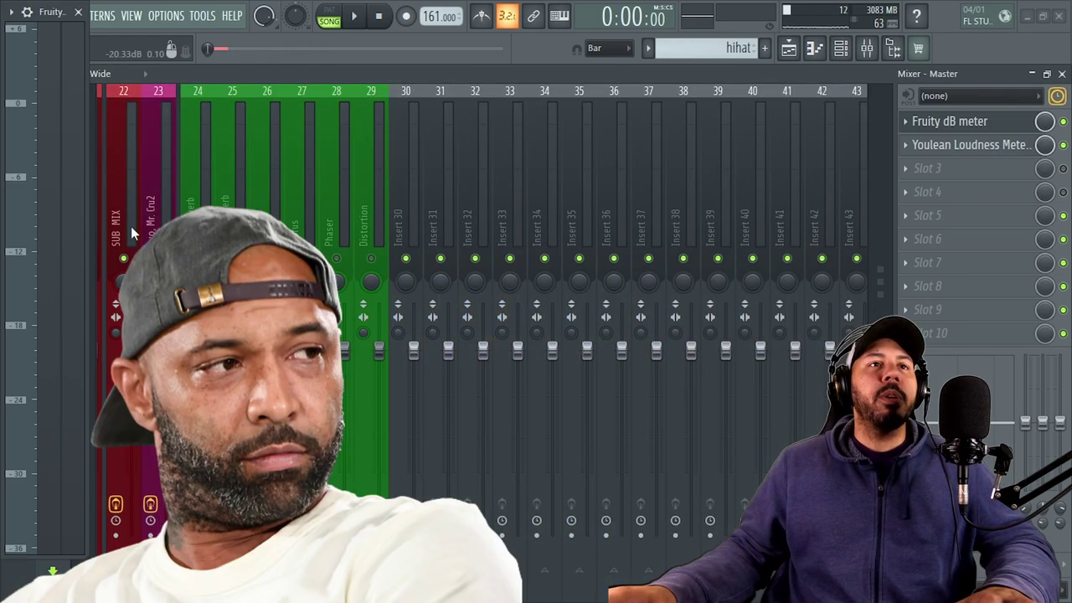
{"action": "left_click", "coordinate": [130, 226]}
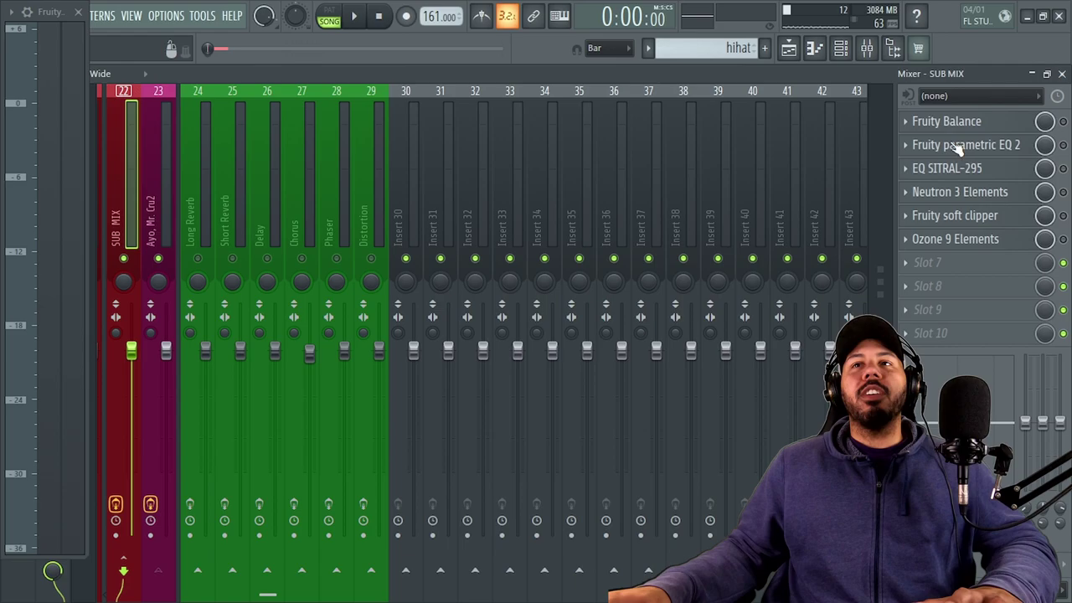
Open the SUB MIX Fruity Balance window, move it lower to review, then close it
{"action": "left_click", "coordinate": [942, 123]}
{"action": "left_click_drag", "start_coordinate": [593, 67], "coordinate": [255, 180]}
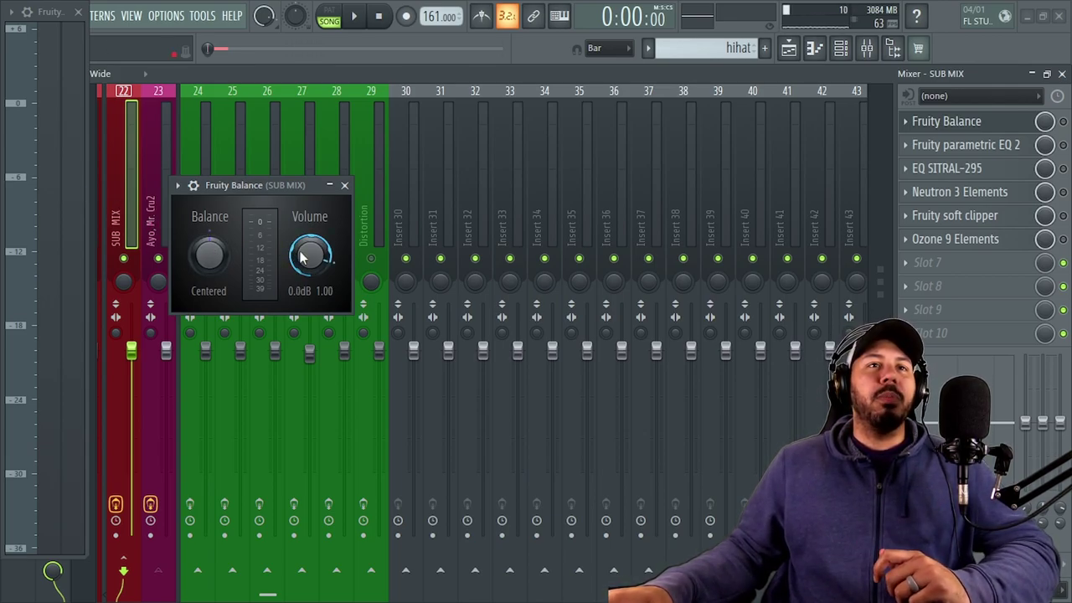
{"action": "left_click", "coordinate": [343, 185]}
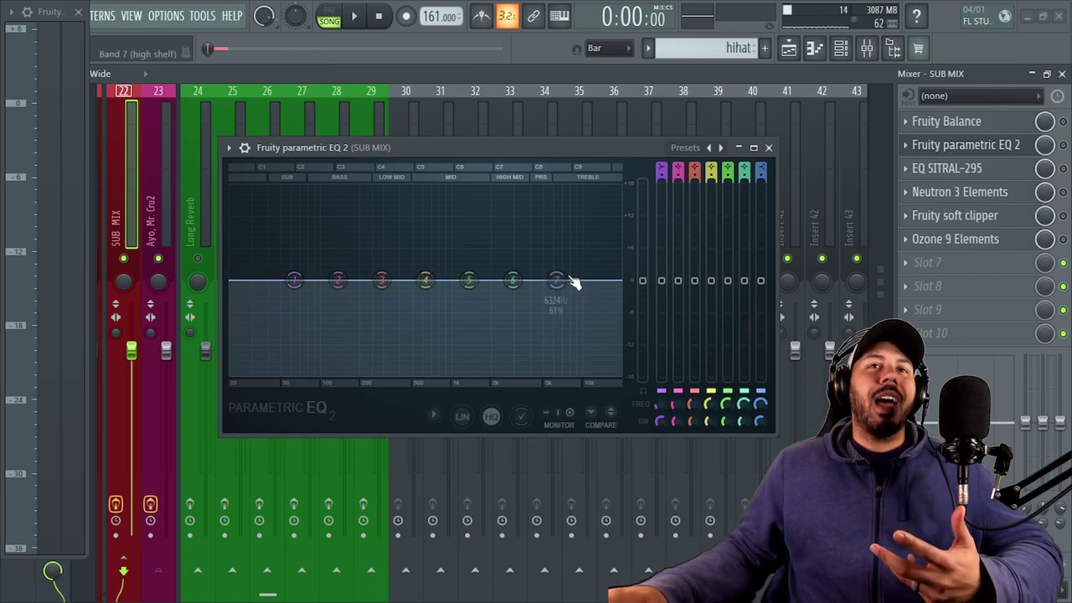
Pull EQ band 7's high shelf down to about 1381 Hz and raise band 2 for a low boost
{"action": "left_click_drag", "start_coordinate": [563, 285], "coordinate": [470, 273]}
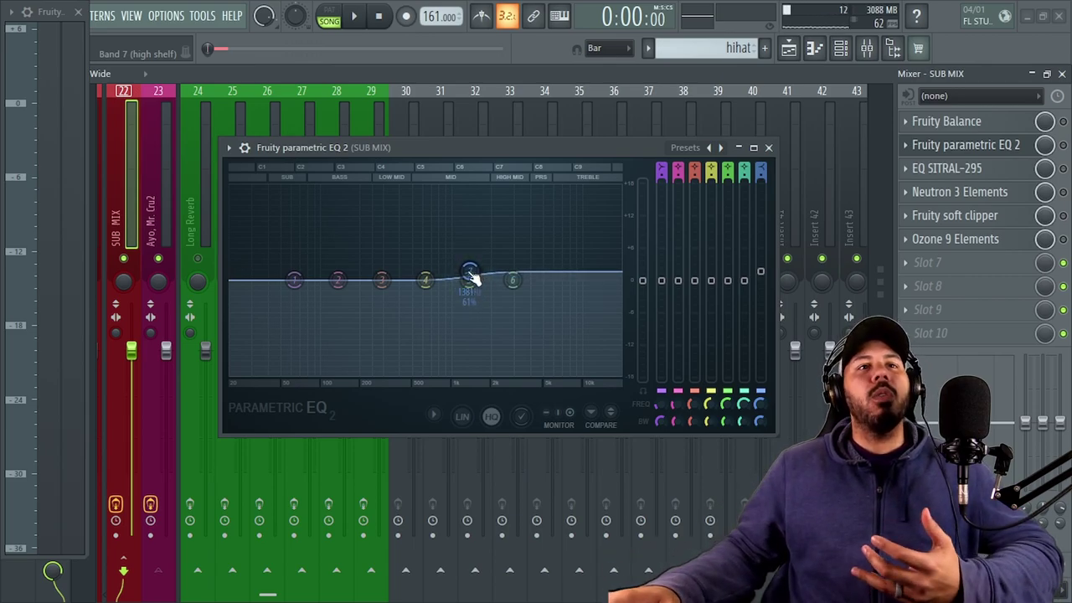
{"action": "left_click_drag", "start_coordinate": [334, 286], "coordinate": [292, 258]}
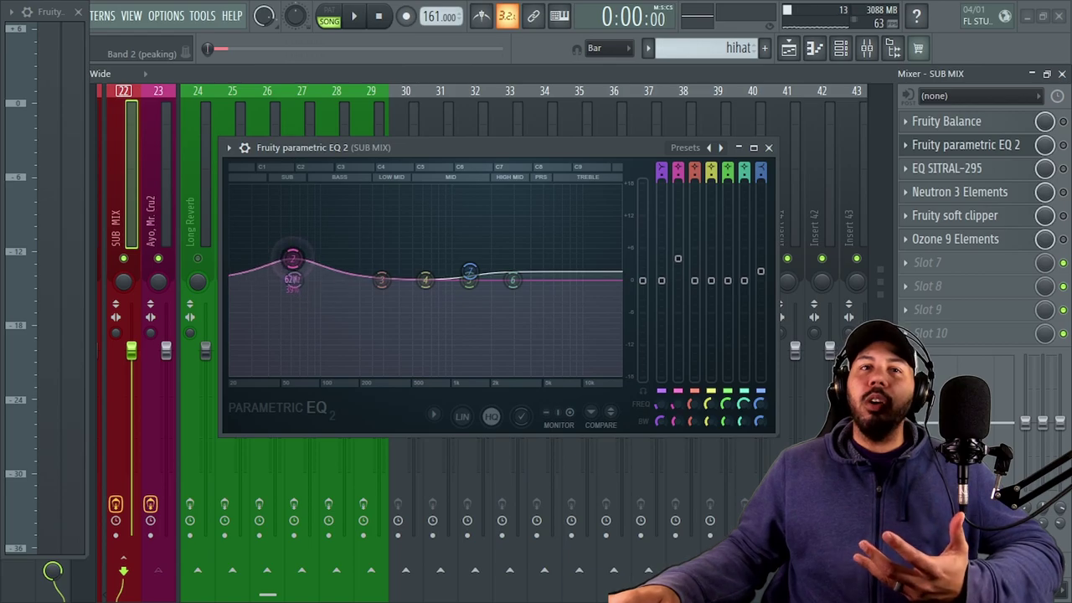
{"action": "left_click_drag", "start_coordinate": [585, 147], "coordinate": [599, 141]}
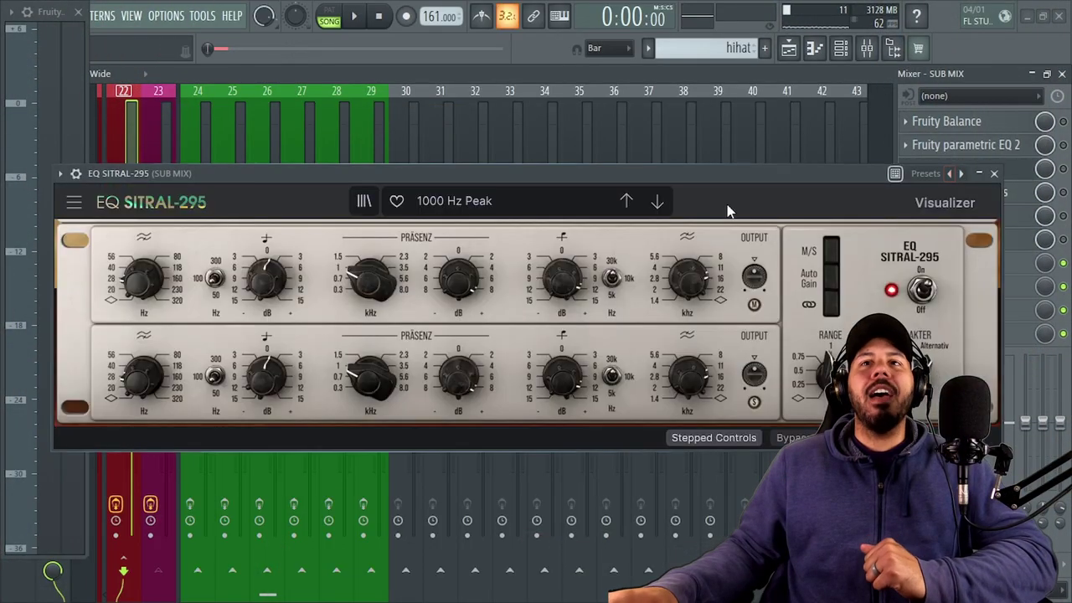
Position the EQ SITRAL-295 window and toggle its M/S switch twice
{"action": "left_click_drag", "start_coordinate": [705, 179], "coordinate": [691, 116]}
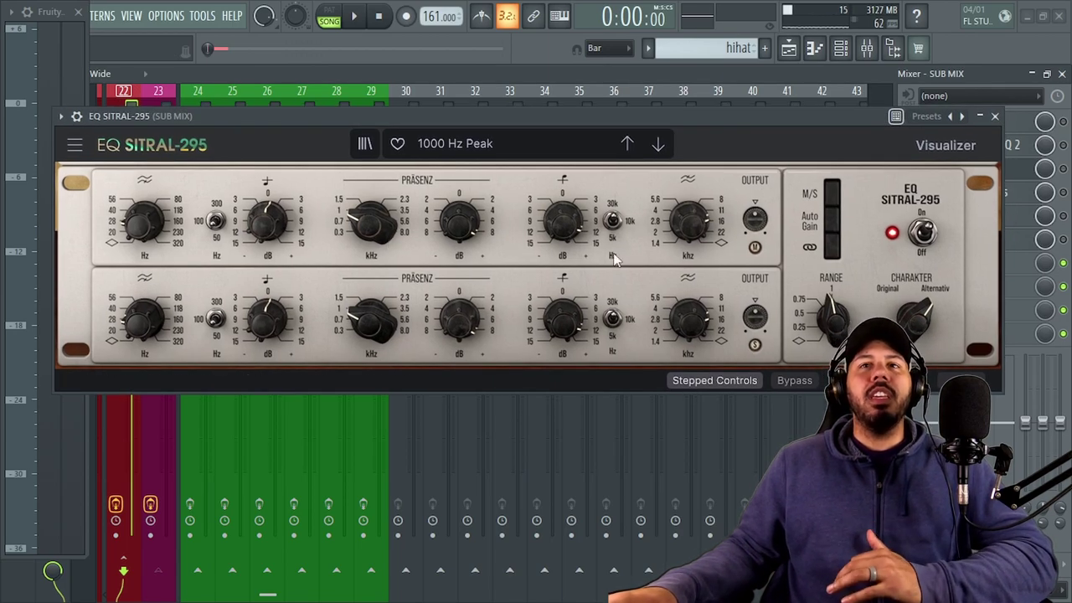
{"action": "left_click_drag", "start_coordinate": [784, 117], "coordinate": [756, 115]}
{"action": "left_click", "coordinate": [819, 194]}
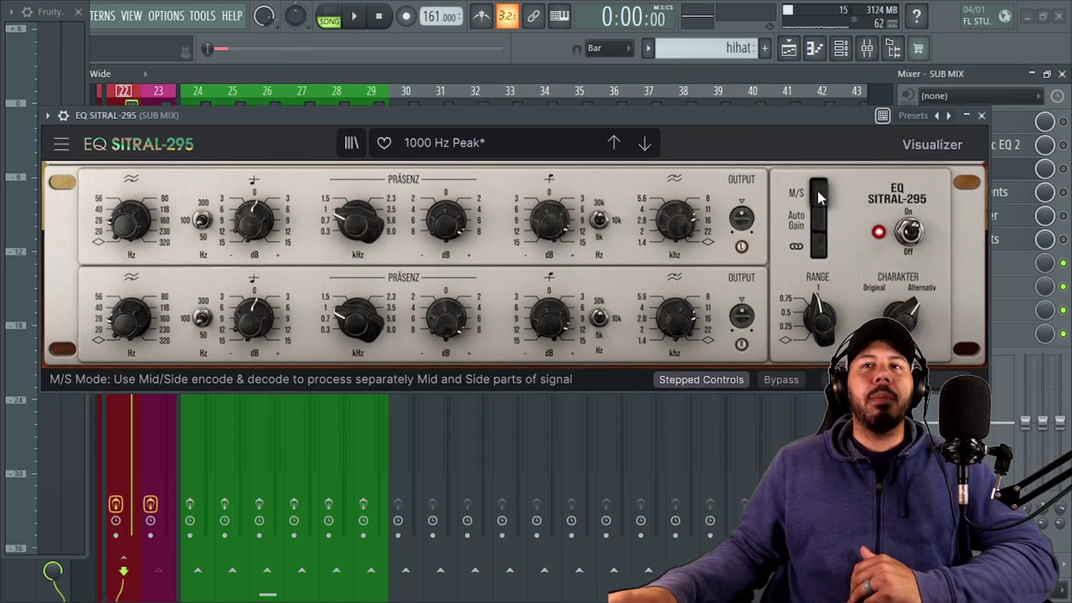
{"action": "left_click", "coordinate": [817, 222]}
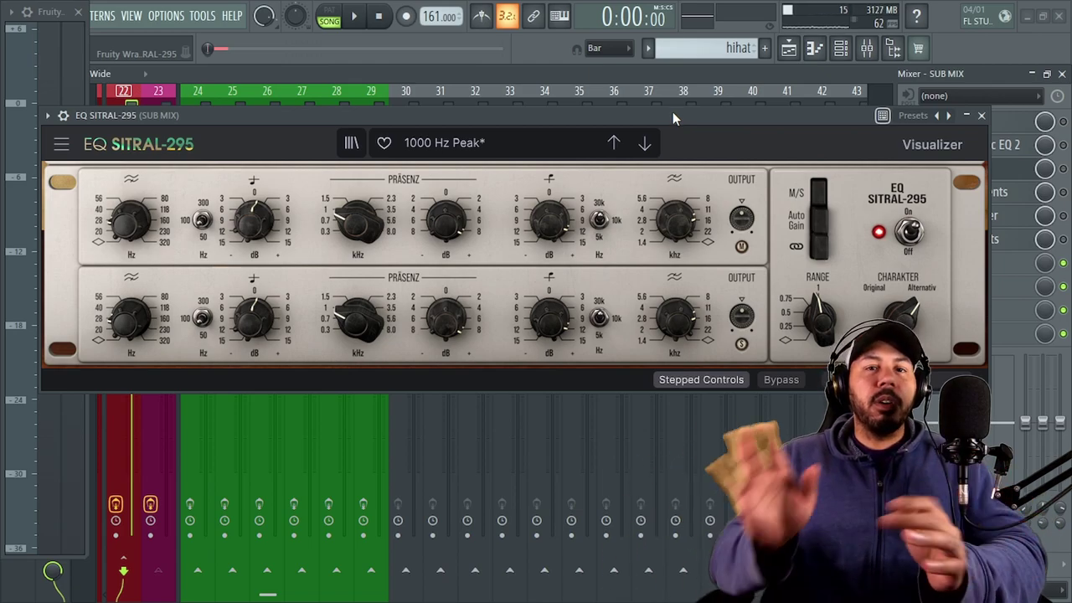
Close SITRAL, open Neutron 3 Elements and swap its Equalizer module for a Compressor
{"action": "left_click_drag", "start_coordinate": [672, 117], "coordinate": [666, 113]}
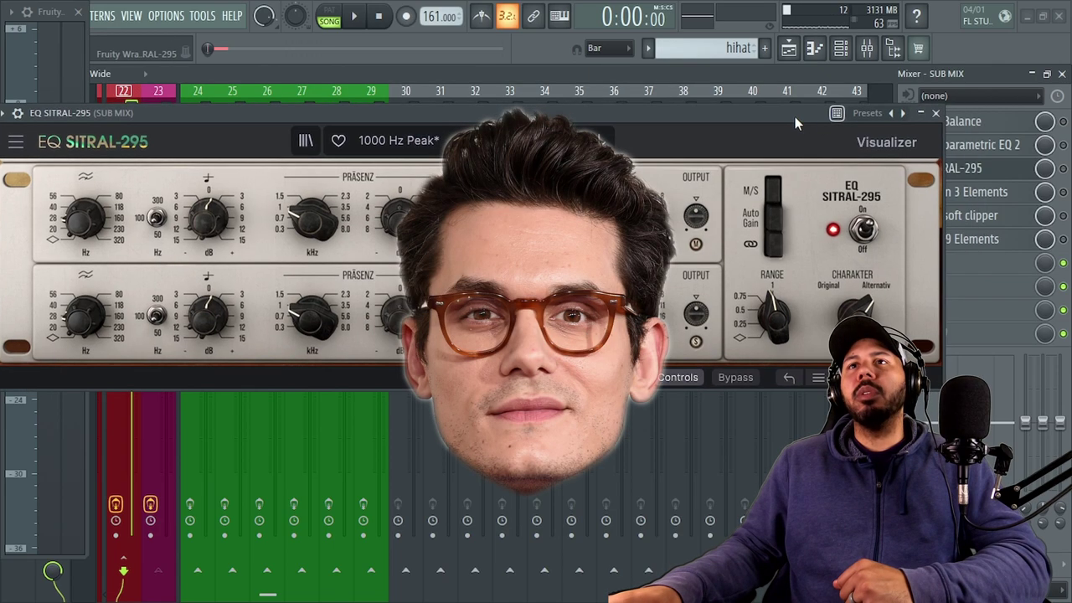
{"action": "left_click", "coordinate": [975, 111]}
{"action": "left_click", "coordinate": [955, 194]}
{"action": "left_click_drag", "start_coordinate": [567, 104], "coordinate": [630, 40]}
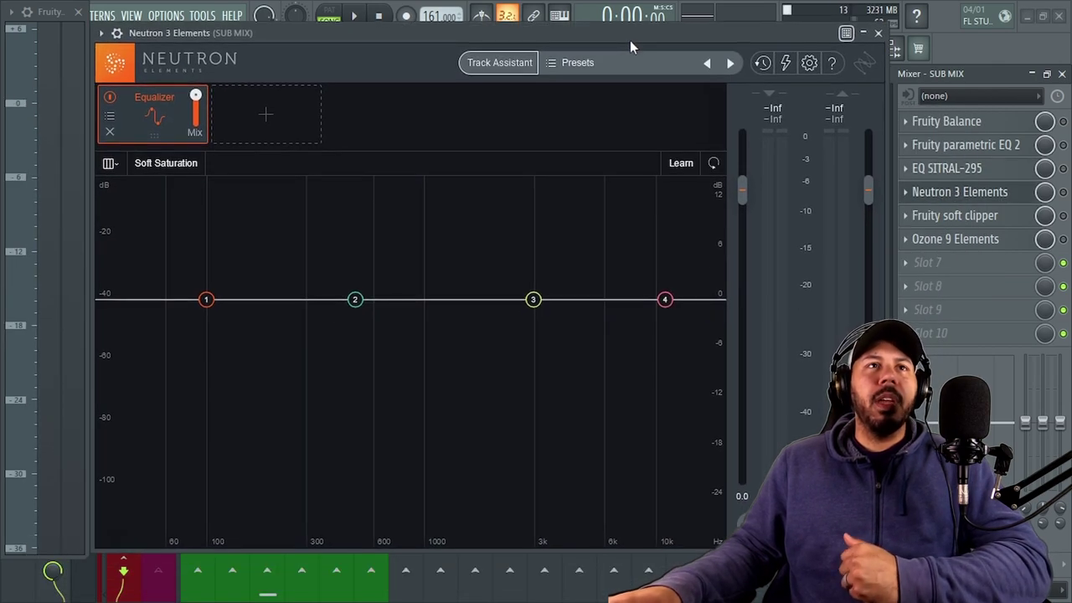
{"action": "left_click", "coordinate": [109, 134]}
{"action": "left_click", "coordinate": [150, 118]}
{"action": "left_click", "coordinate": [161, 149]}
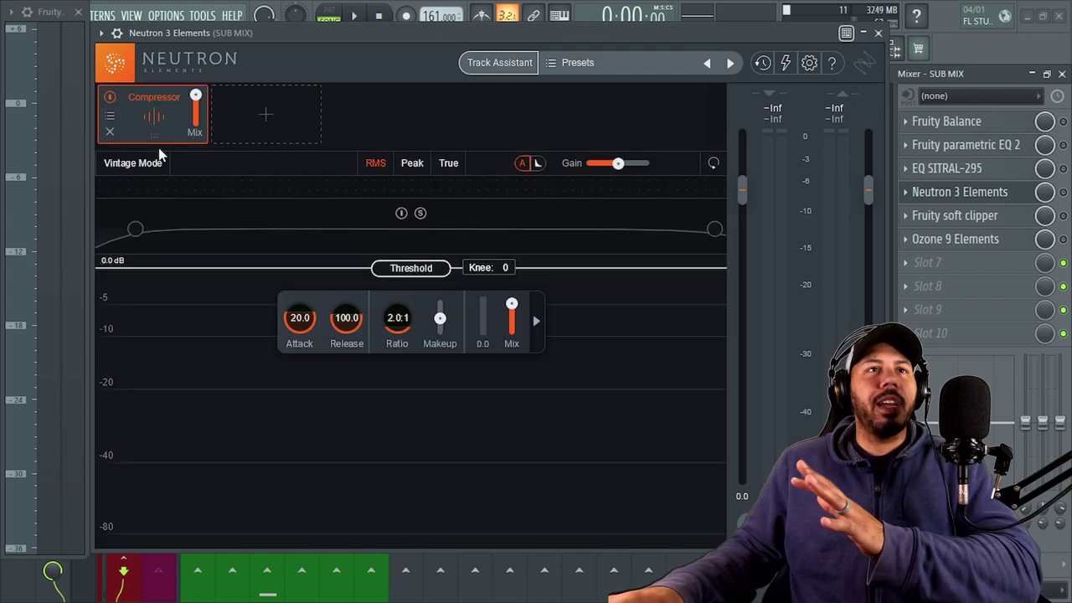
Load the Gentle Overall Compression preset and raise the threshold to -7.6 dB
{"action": "left_click", "coordinate": [111, 117]}
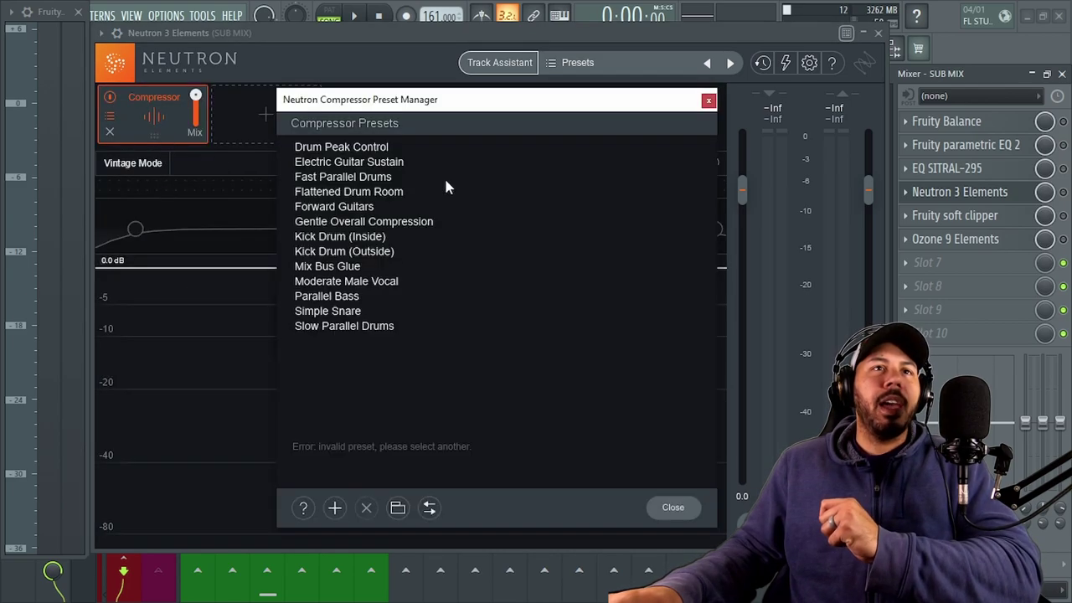
{"action": "left_click", "coordinate": [335, 221]}
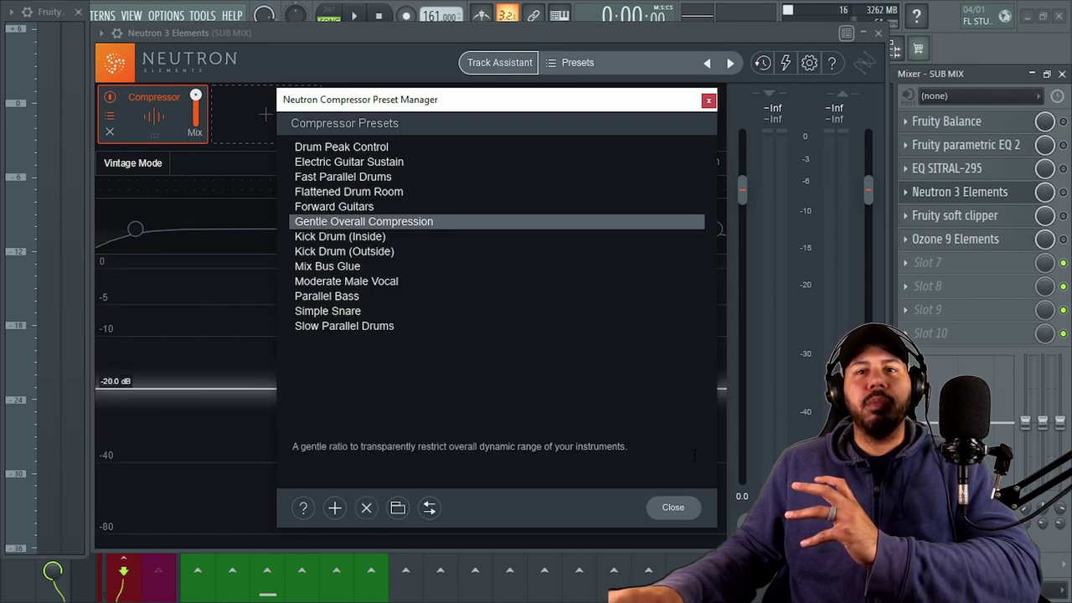
{"action": "left_click", "coordinate": [670, 507]}
{"action": "left_click_drag", "start_coordinate": [444, 392], "coordinate": [406, 362]}
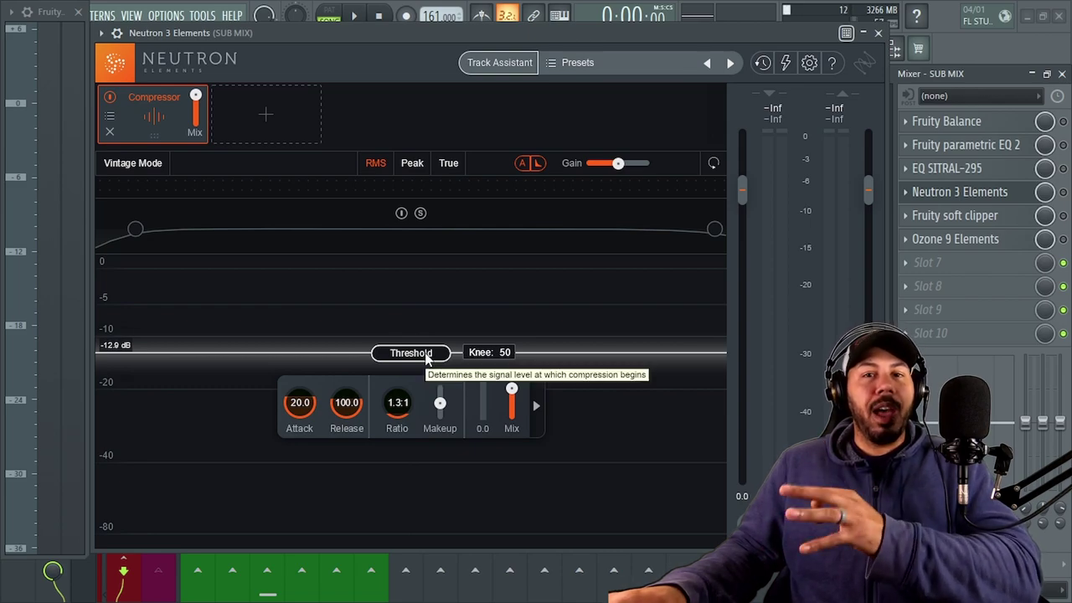
{"action": "left_click_drag", "start_coordinate": [427, 356], "coordinate": [406, 325]}
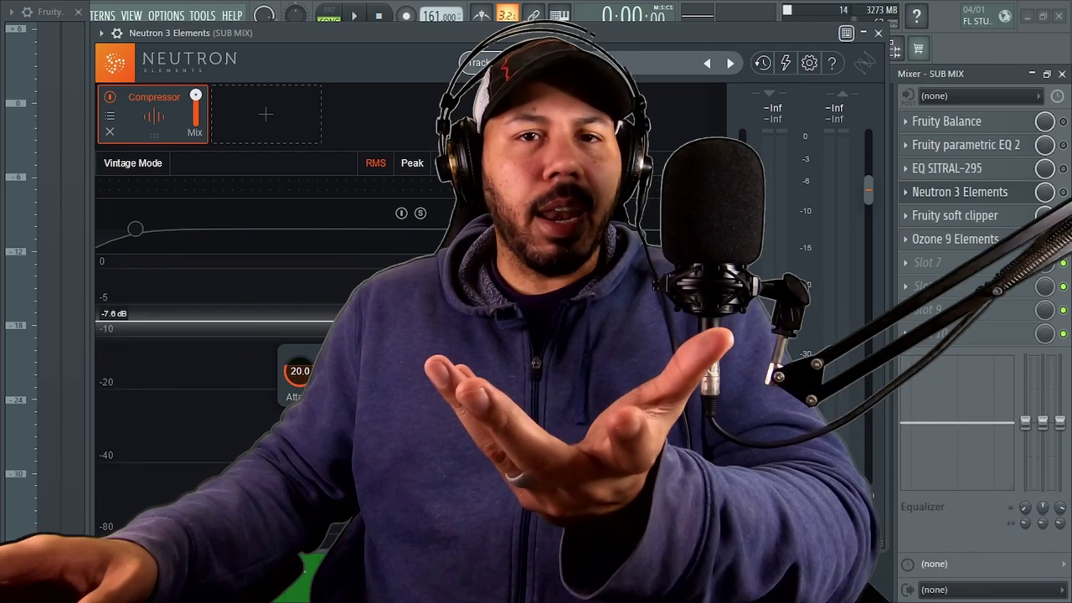
Close Neutron, review and close the Fruity soft clipper, then reselect the SUB MIX insert
{"action": "left_click", "coordinate": [960, 192]}
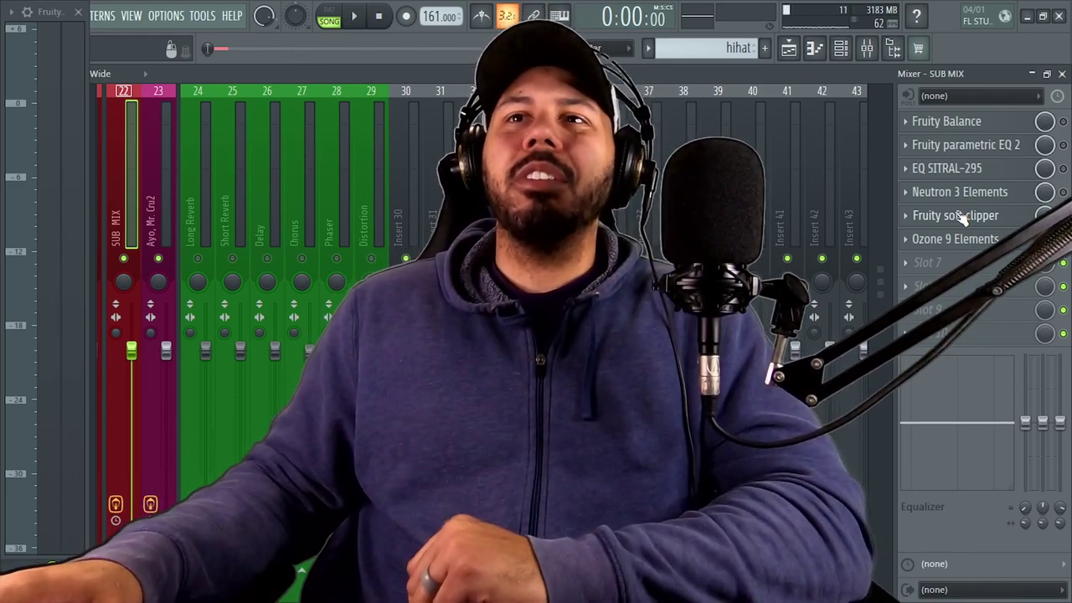
{"action": "left_click", "coordinate": [995, 216]}
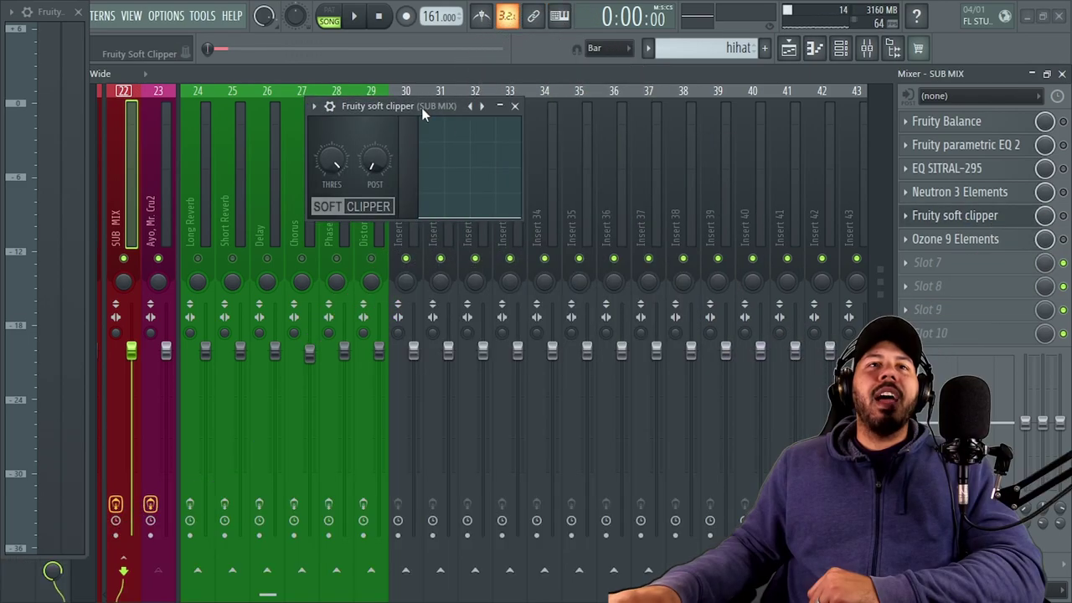
{"action": "left_click_drag", "start_coordinate": [421, 107], "coordinate": [412, 192]}
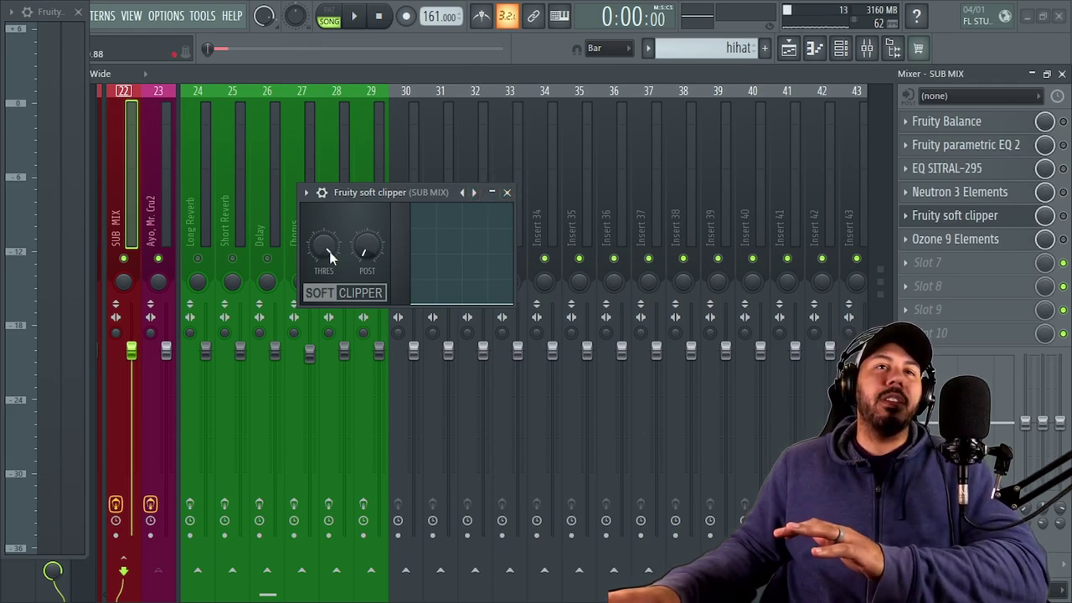
{"action": "left_click", "coordinate": [509, 193]}
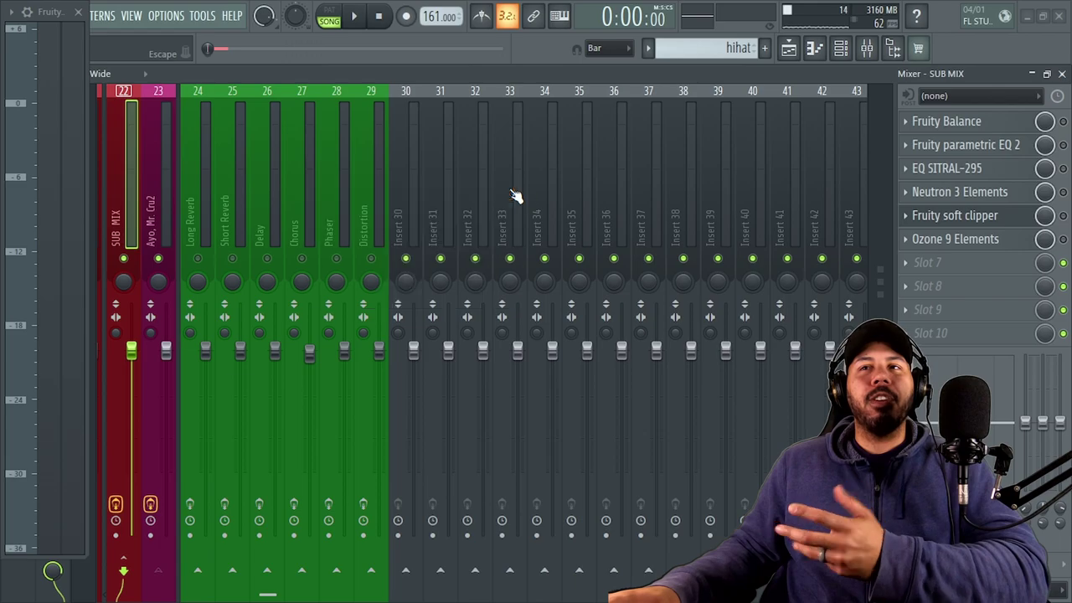
{"action": "left_click", "coordinate": [128, 201]}
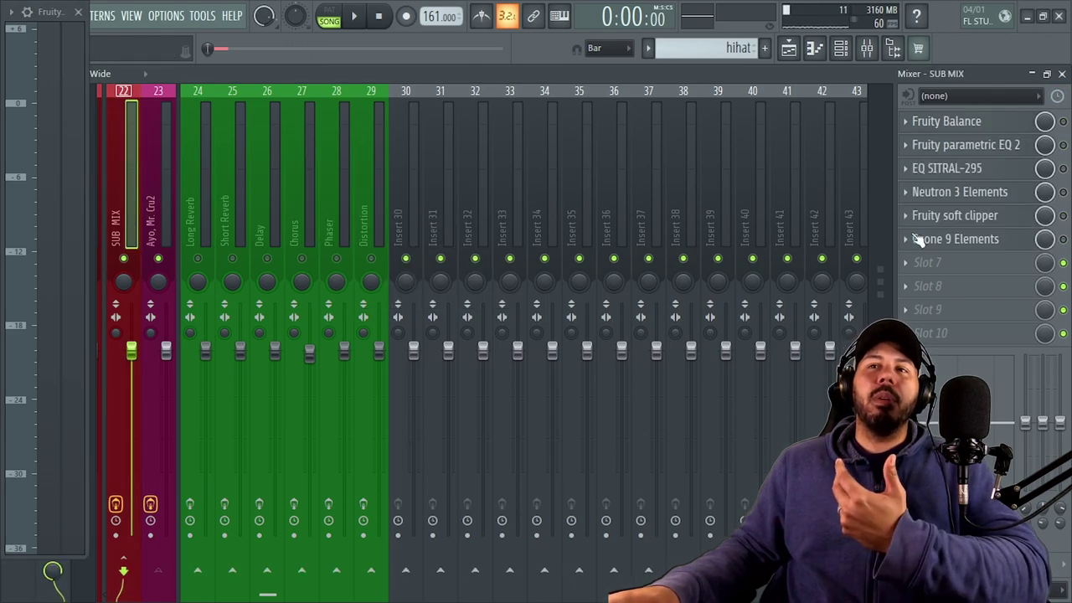
Open Ozone 9 Elements, cancel Master Assistant, enable the Maximizer at -2.0 dB, then close Ozone
{"action": "left_click", "coordinate": [962, 239]}
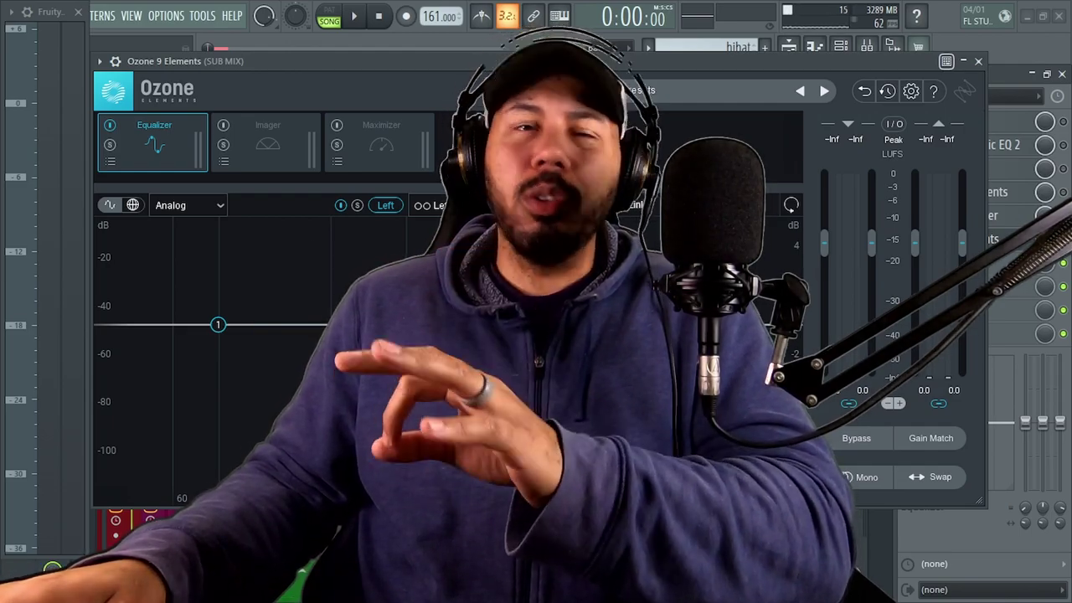
{"action": "left_click", "coordinate": [538, 98]}
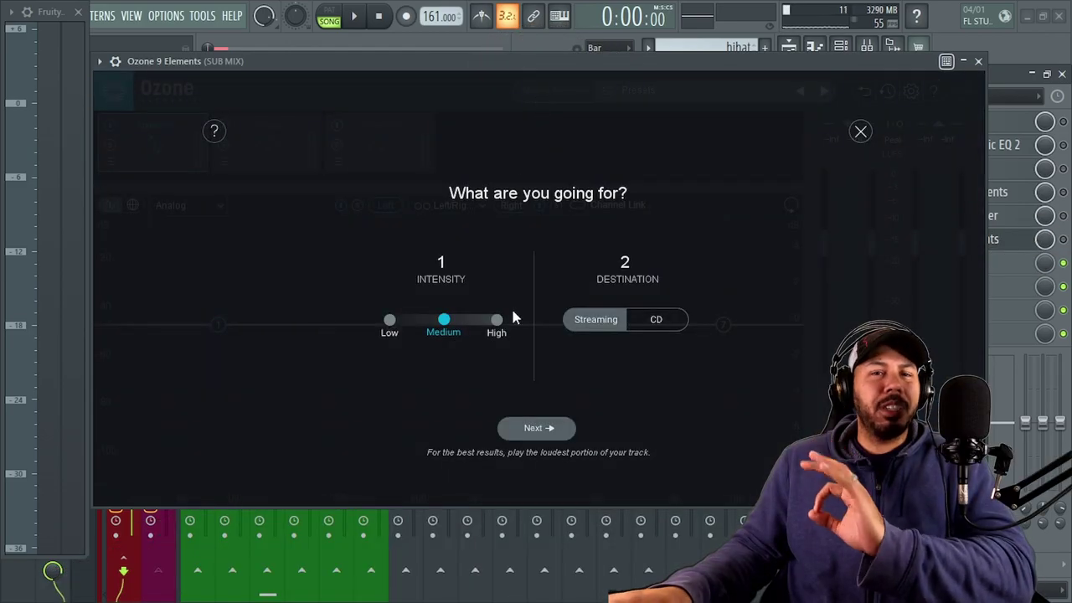
{"action": "key", "text": "Escape"}
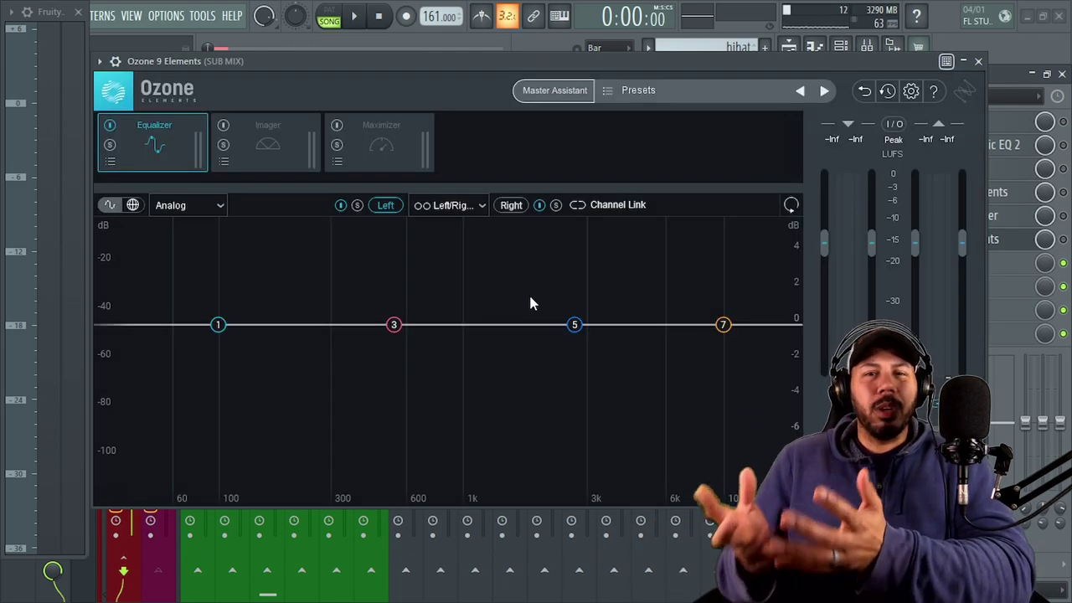
{"action": "left_click", "coordinate": [378, 155]}
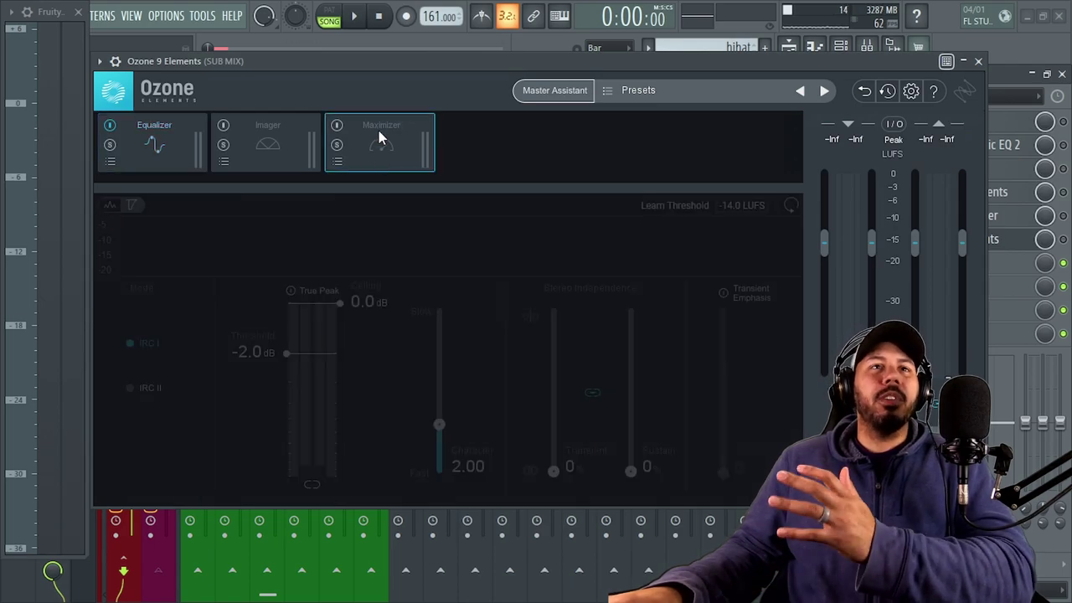
{"action": "left_click", "coordinate": [337, 125]}
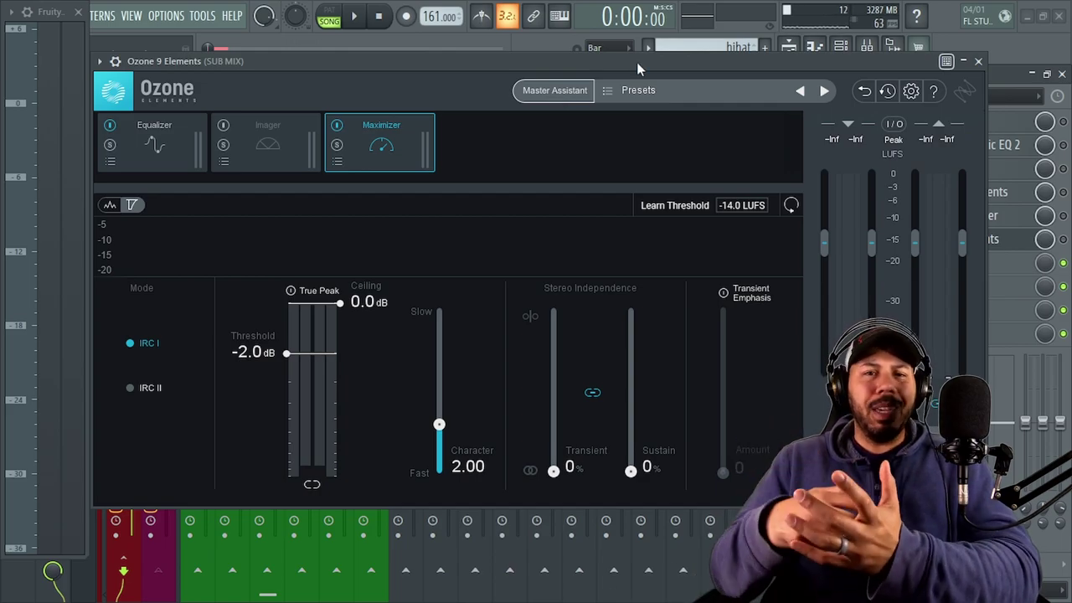
{"action": "left_click", "coordinate": [980, 62]}
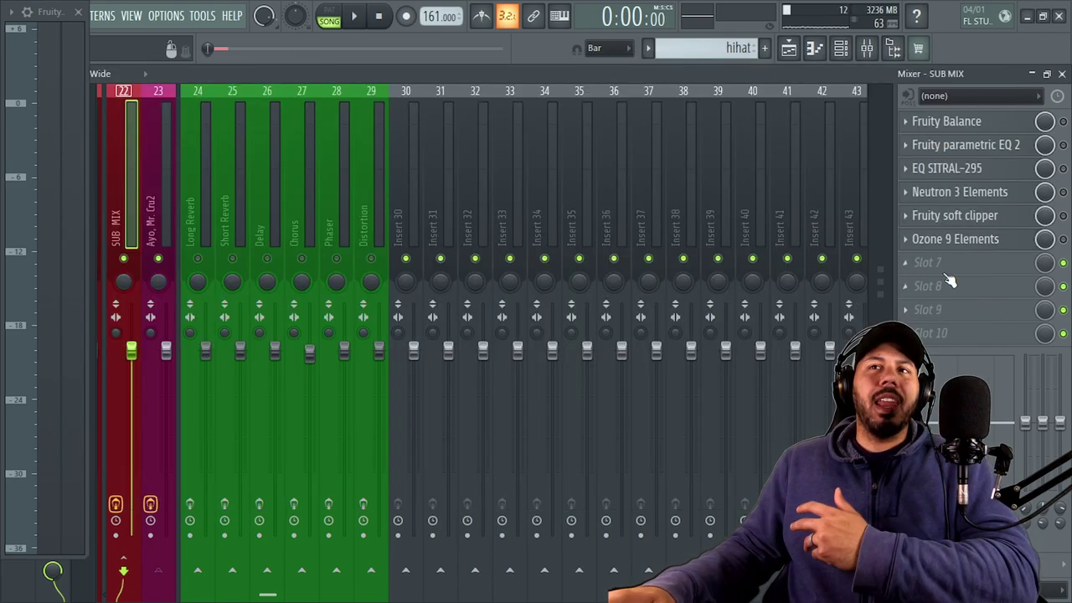